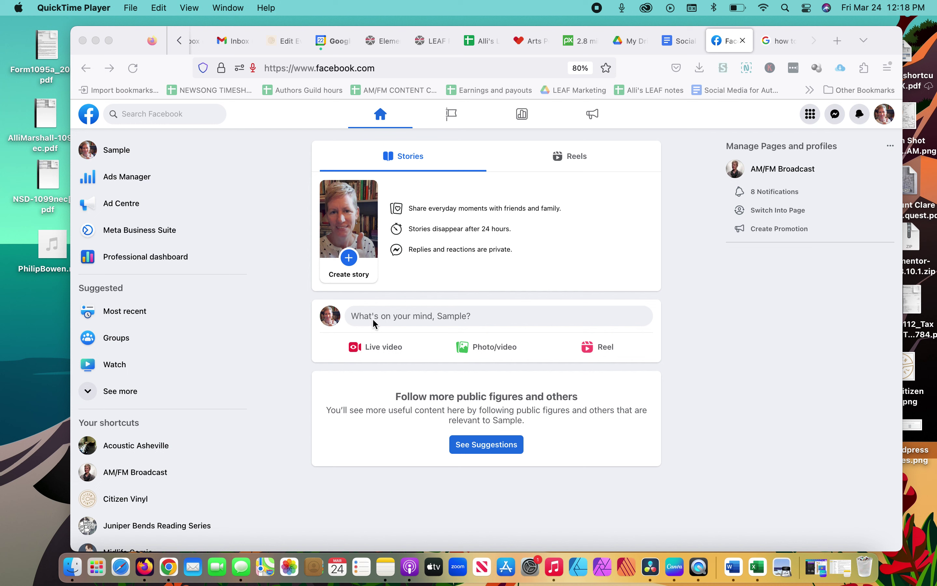
- Set up a new Go live video with the option to create a test broadcast before going live enabled
left_click(371, 348)
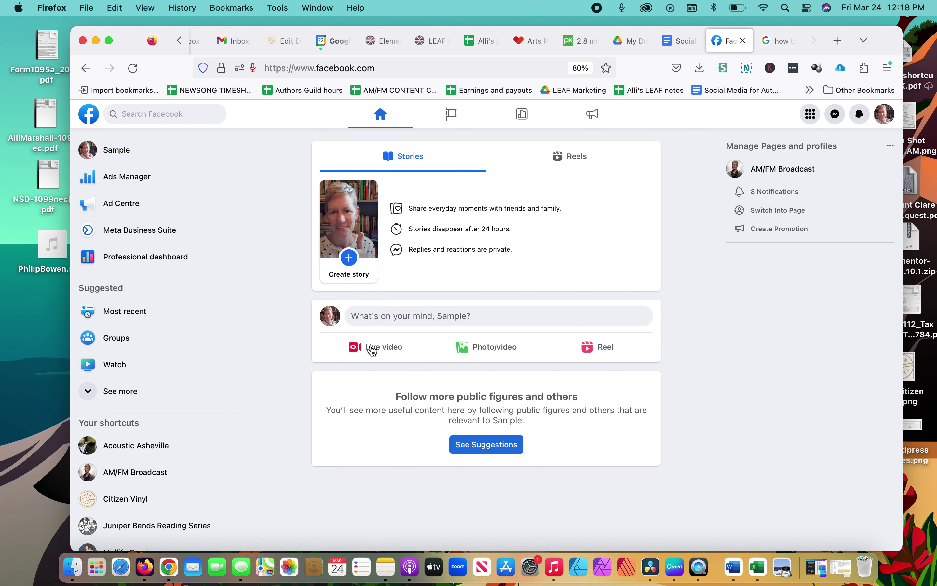
left_click(371, 349)
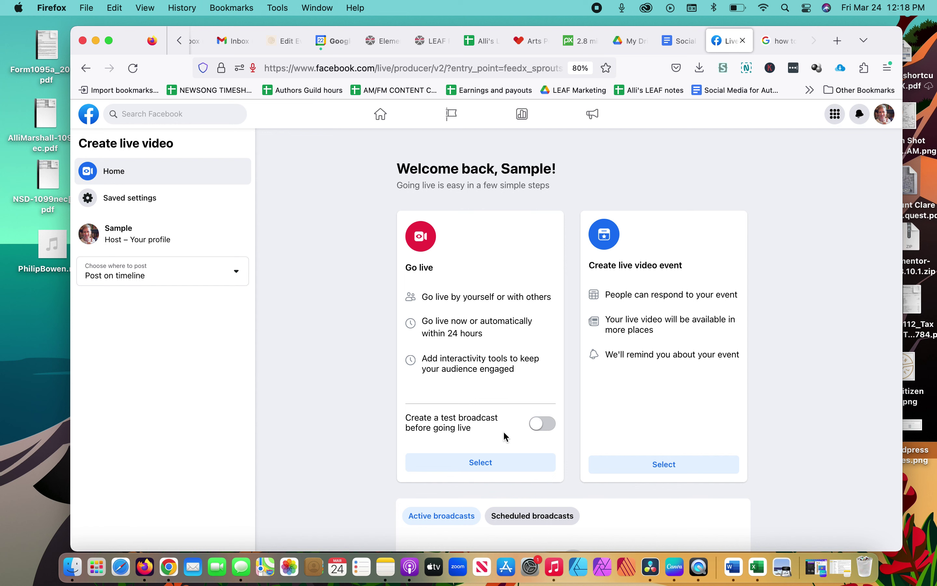
left_click(551, 429)
left_click(478, 467)
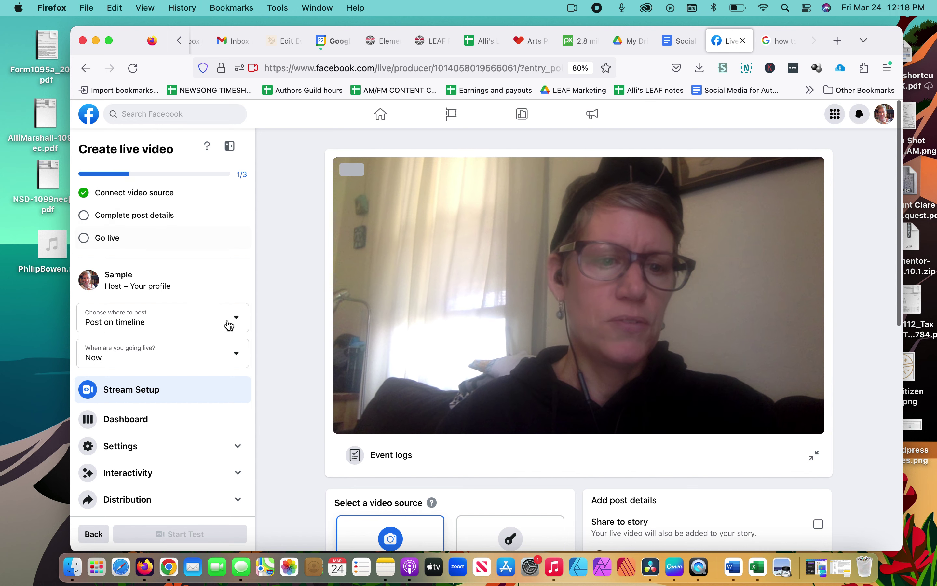
- Review the video source and post options in the stream setup, and the dashboard's insights, goals and comment moderation
scroll(288, 318, "down", 5)
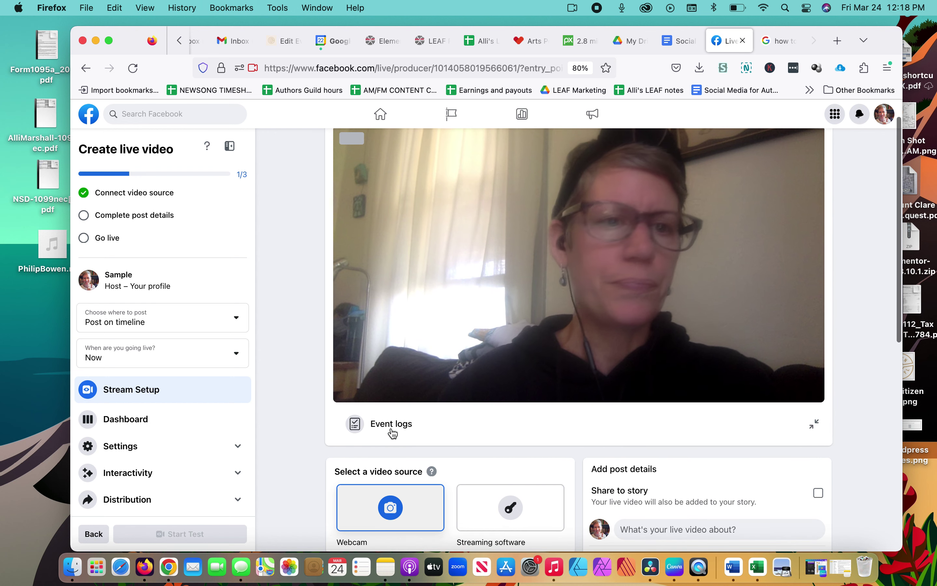
scroll(184, 344, "down", 3)
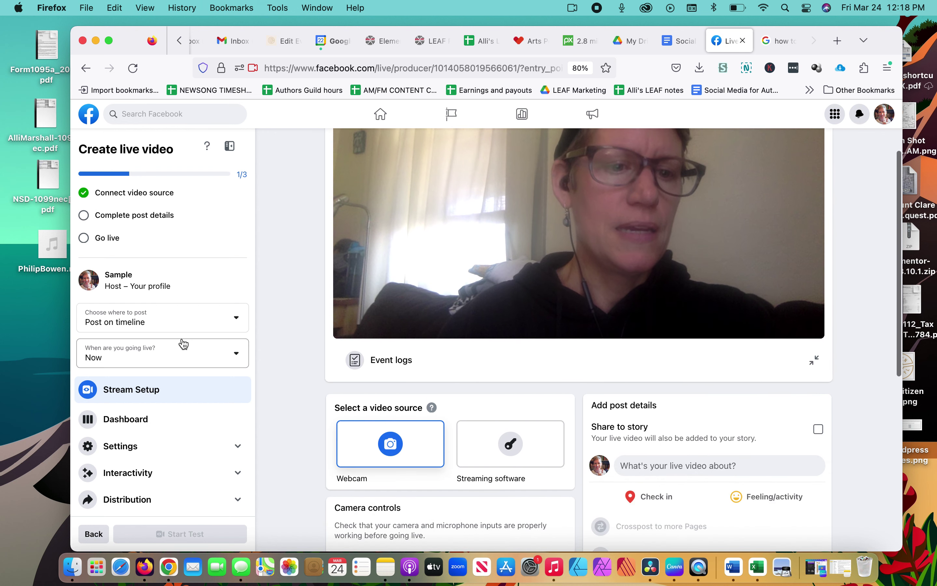
left_click(104, 422)
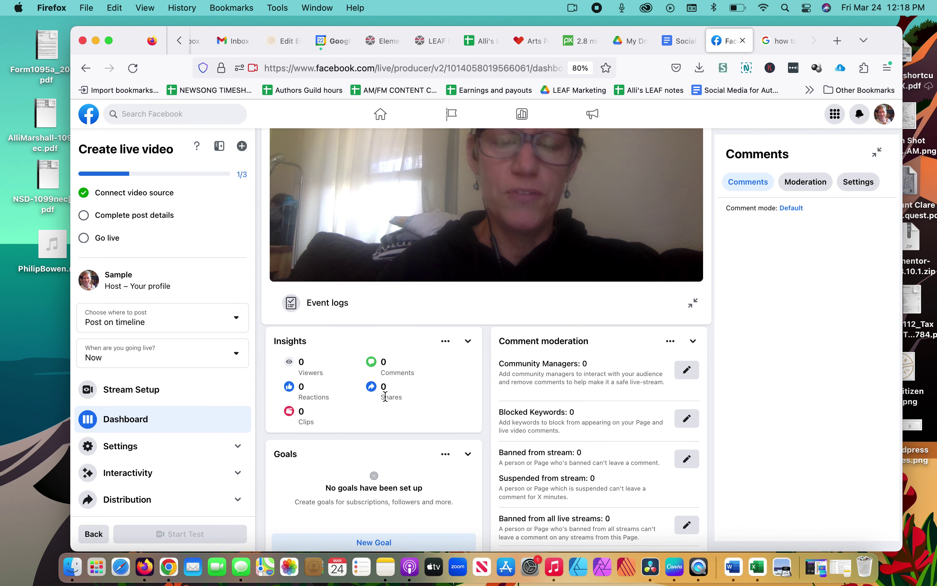
scroll(519, 418, "up", 3)
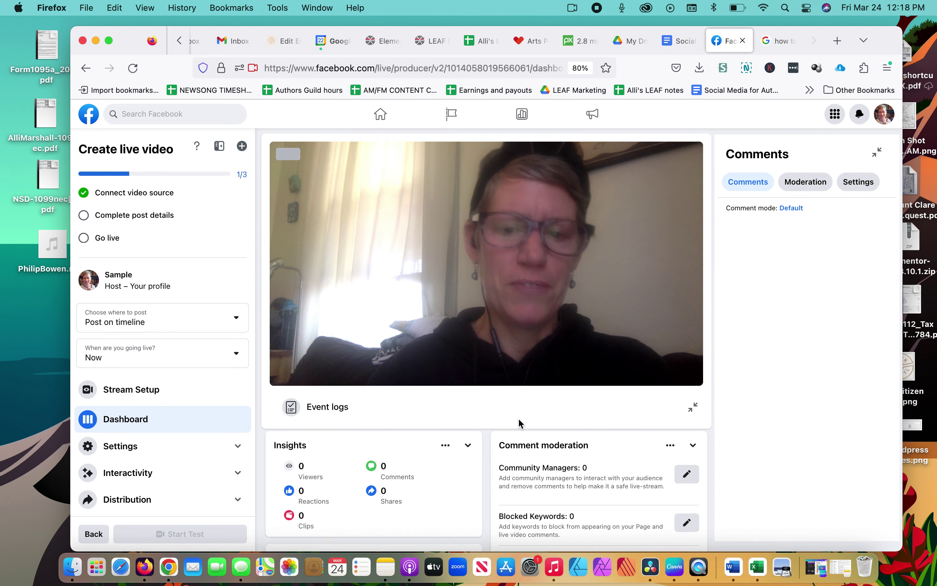
scroll(519, 418, "up", 1)
scroll(519, 418, "down", 2)
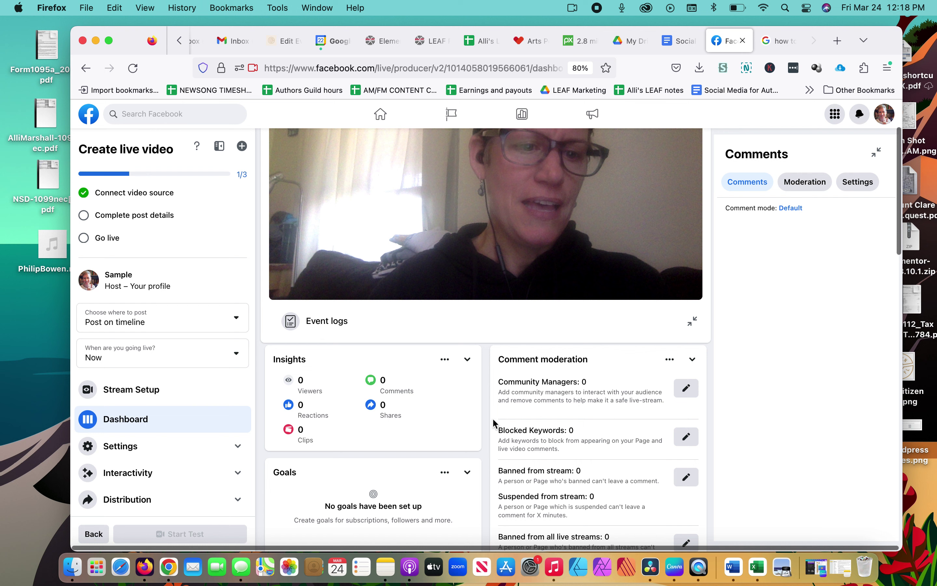
- Open the stream settings to examine the latency, embedding and camera options
left_click(89, 448)
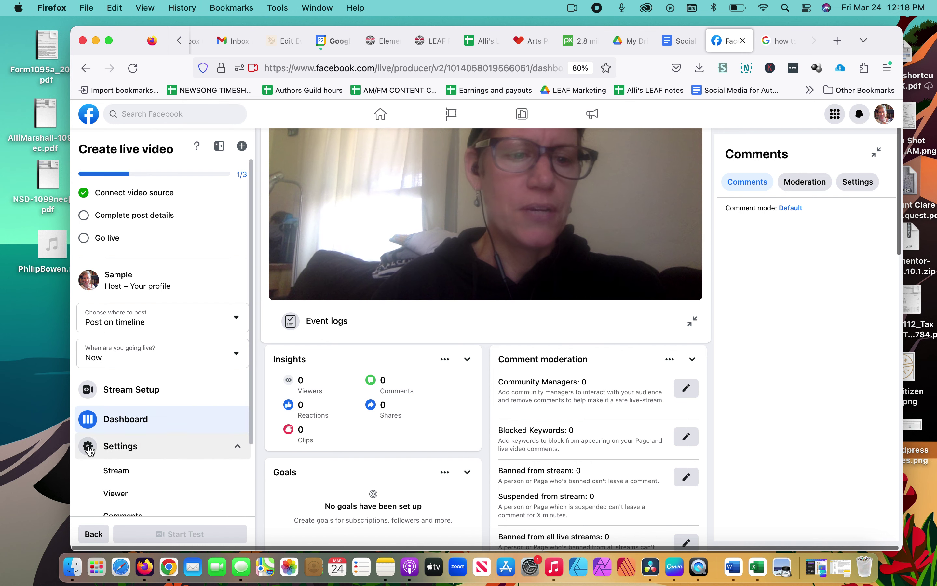
scroll(155, 473, "down", 3)
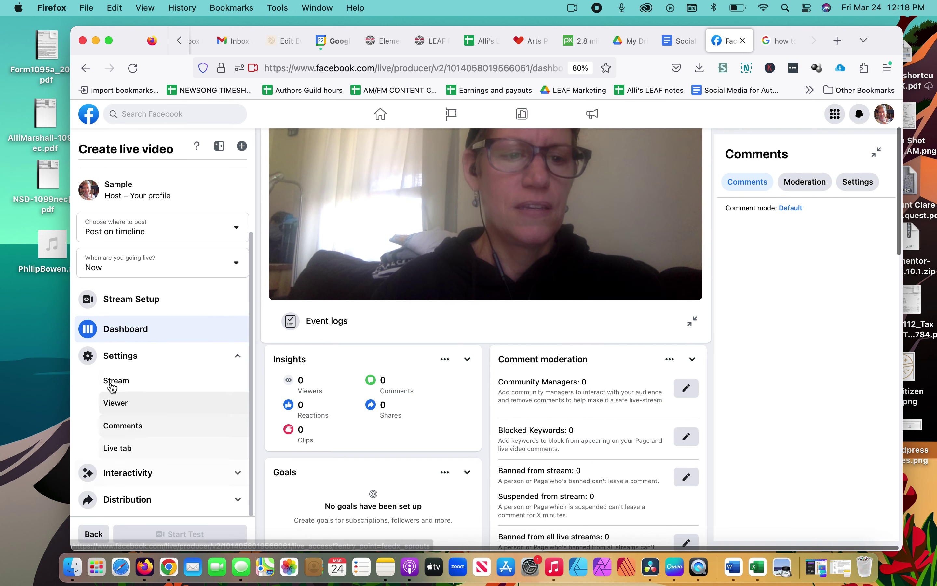
left_click(111, 383)
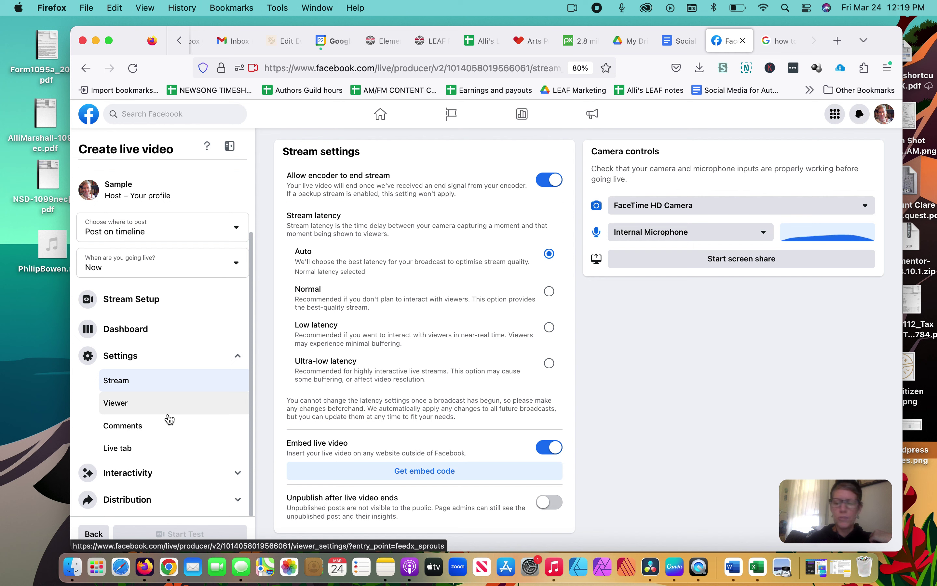
- Examine the interactivity options available for the live video, including polls, questions and graphics
left_click(122, 478)
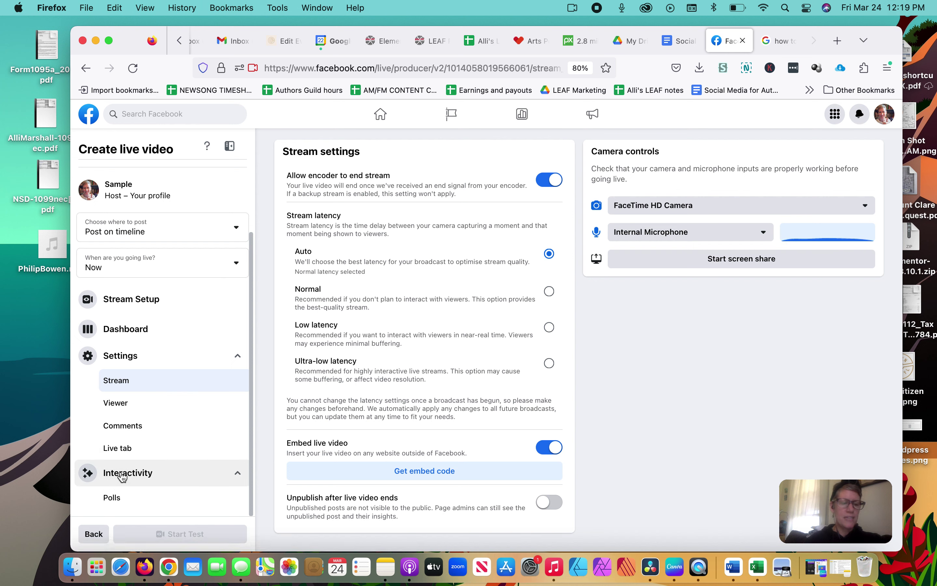
left_click(92, 477)
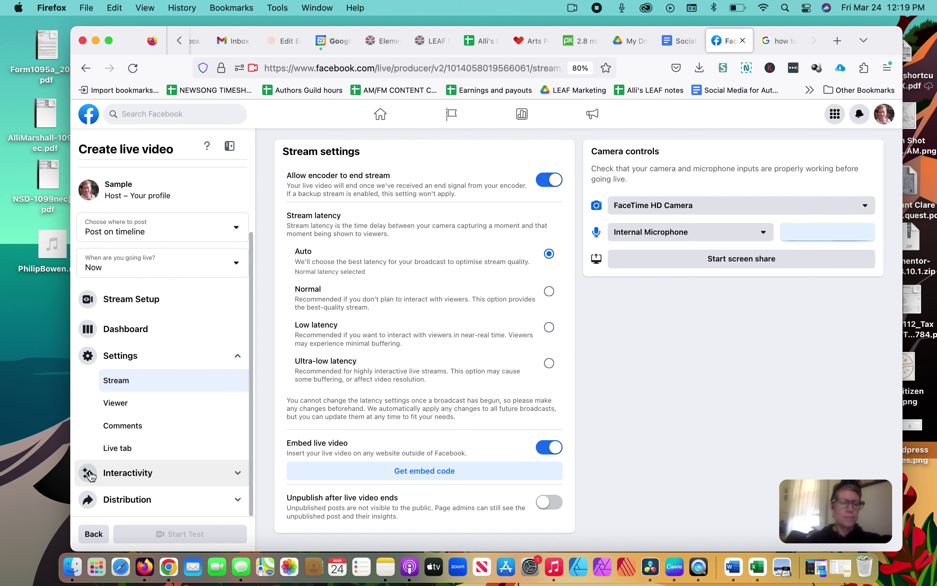
left_click(239, 358)
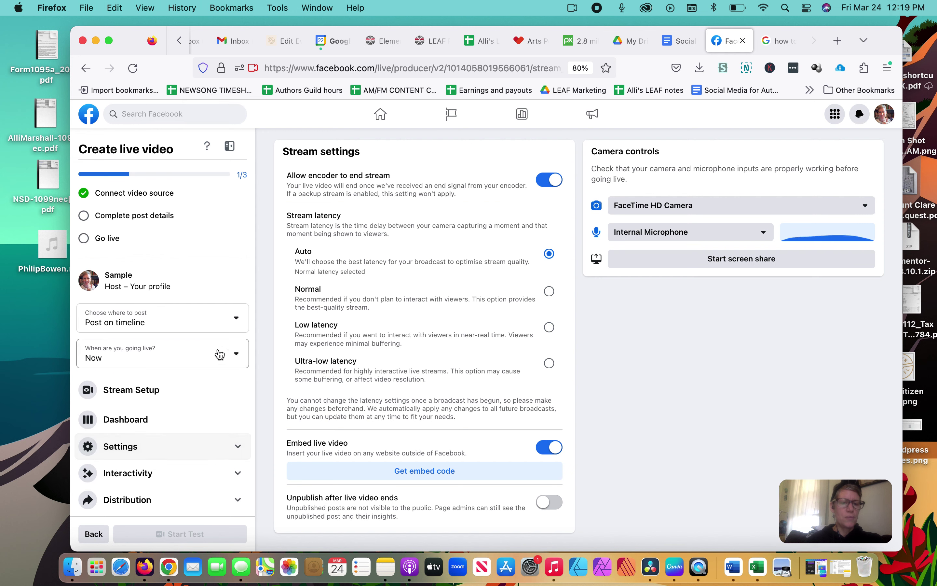
left_click(236, 473)
scroll(206, 472, "down", 2)
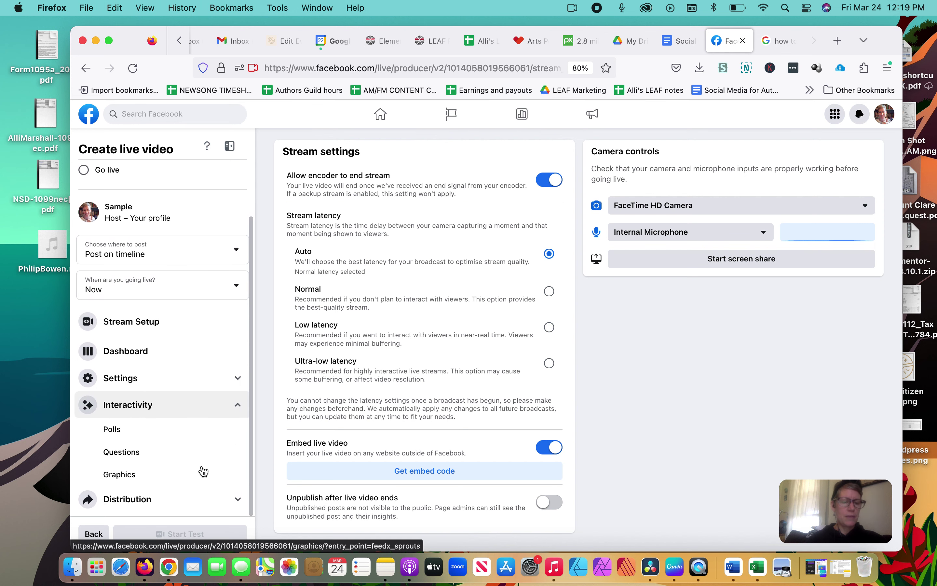
left_click(238, 406)
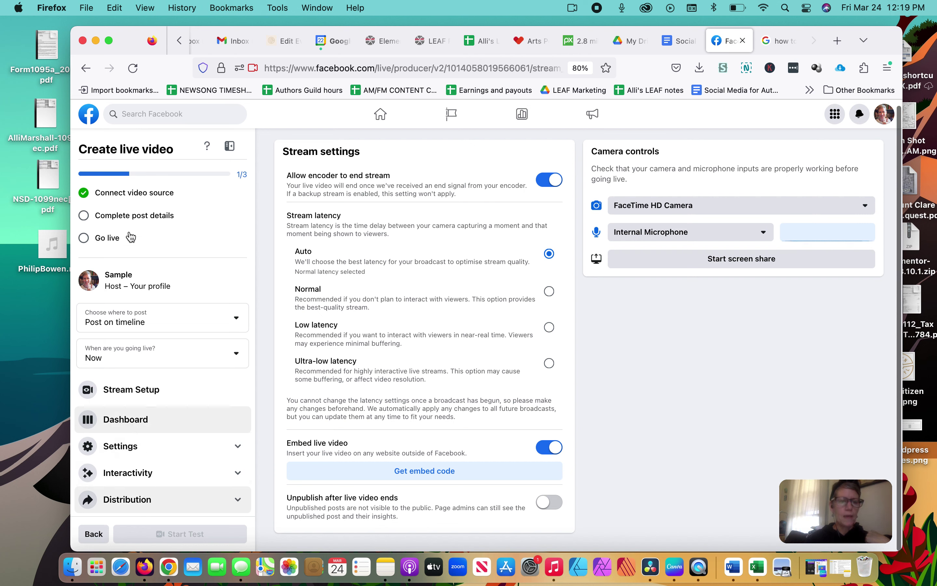
- Complete the live video's post details with the title "Test" and the description "Test test", and save them
left_click(86, 221)
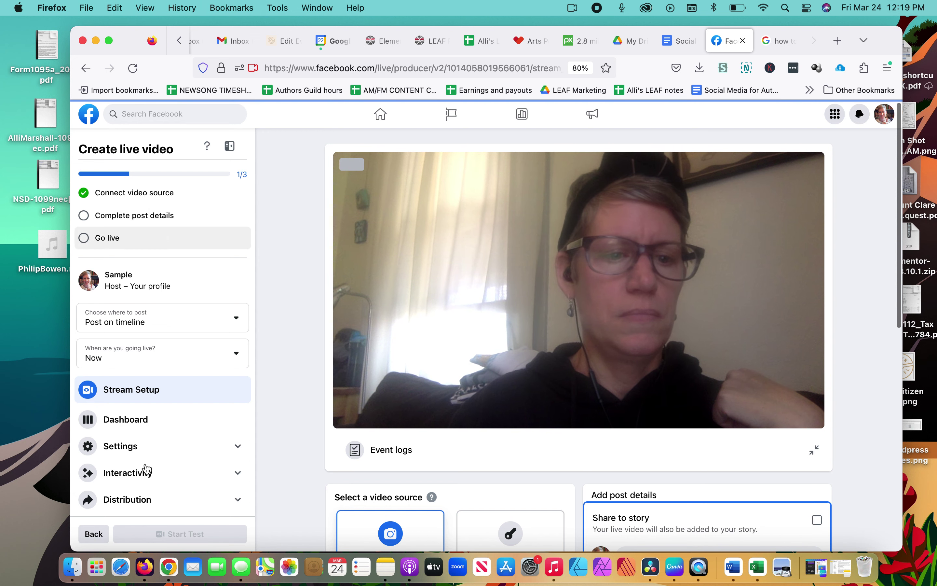
scroll(133, 515, "down", 2)
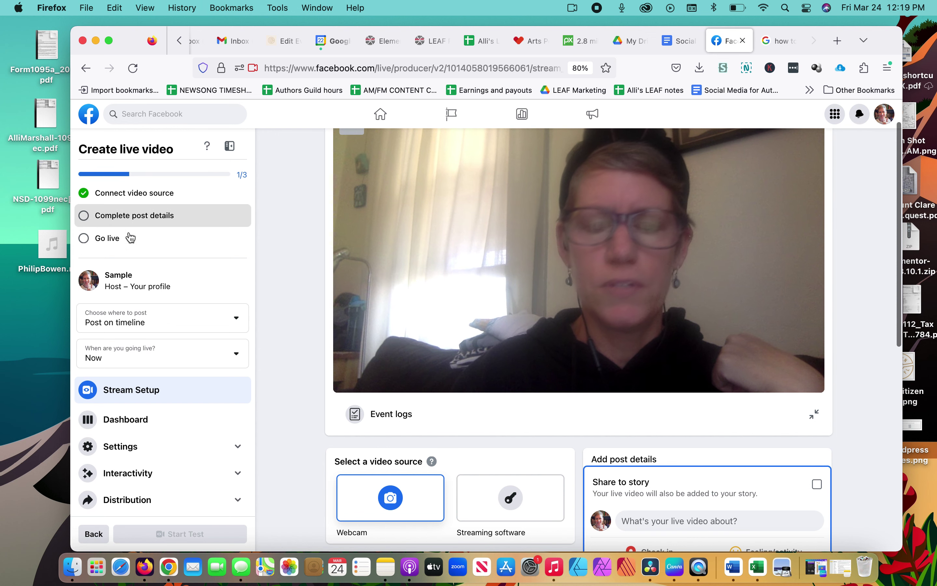
scroll(781, 462, "down", 5)
scroll(795, 468, "down", 7)
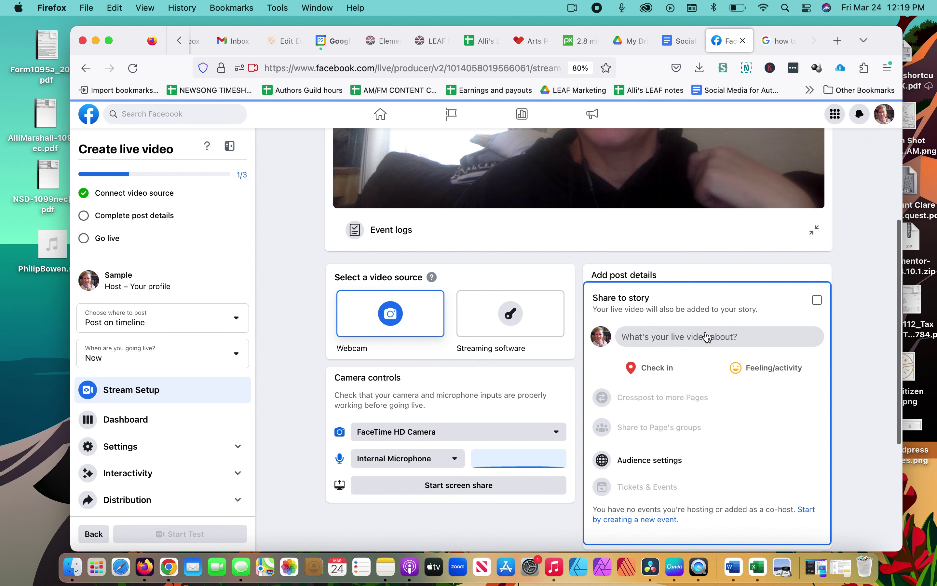
left_click(666, 340)
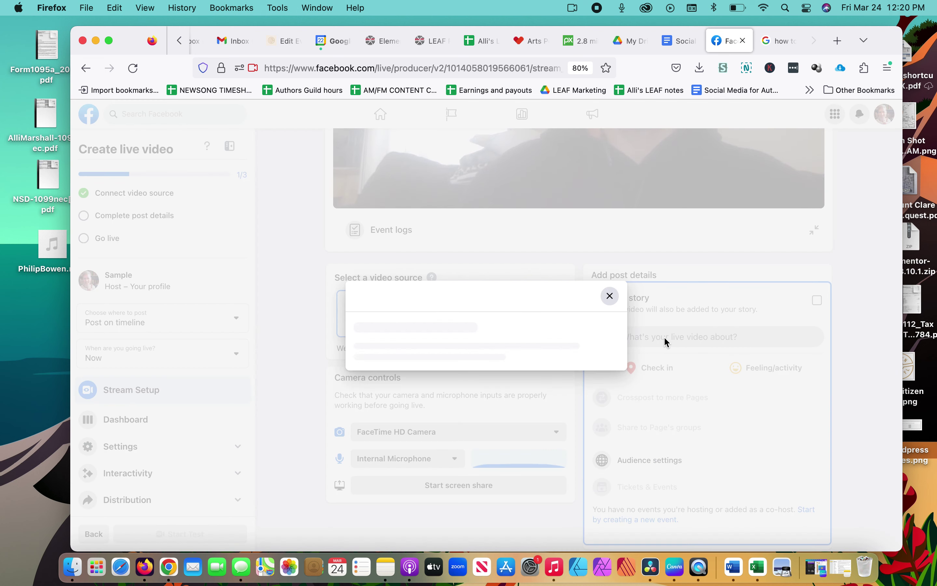
left_click(430, 281)
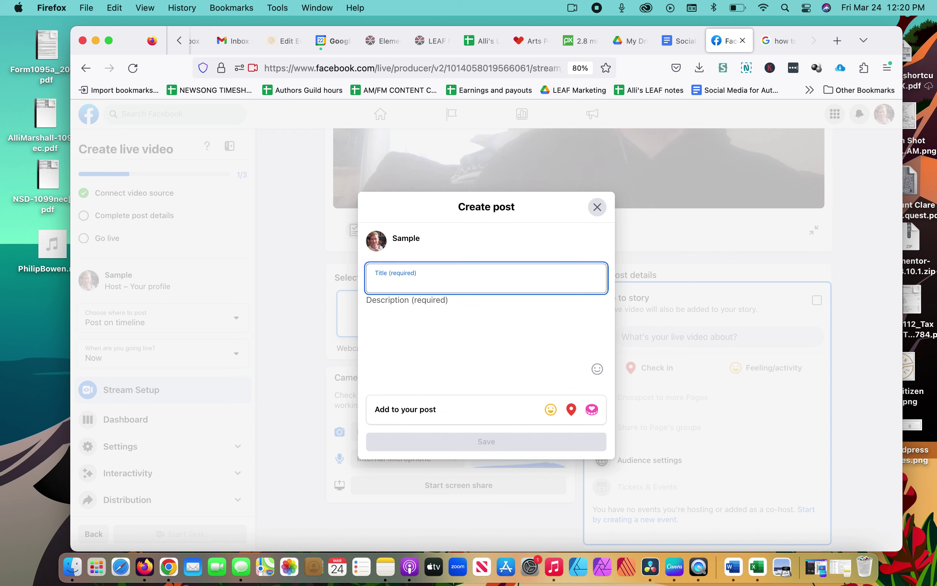
type("Test")
left_click(406, 313)
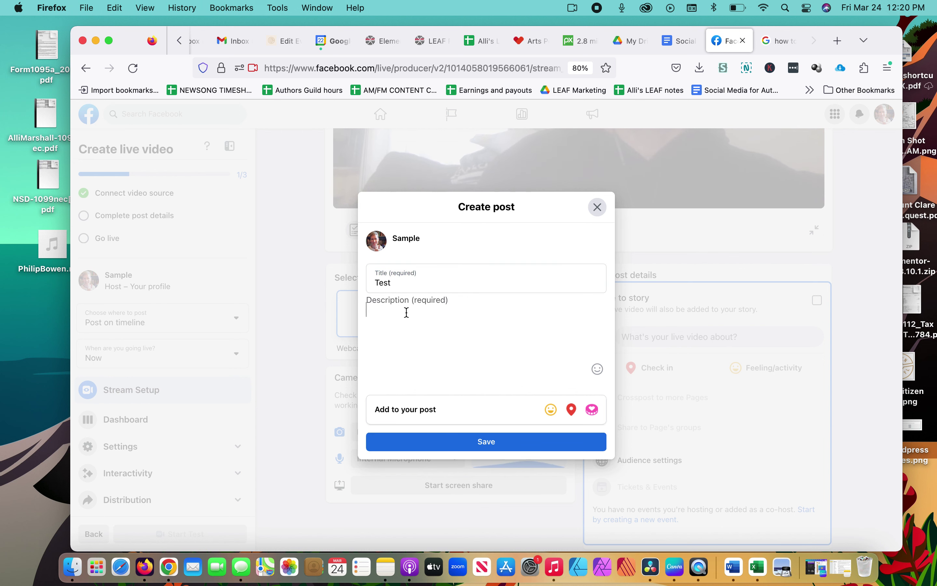
type("Test")
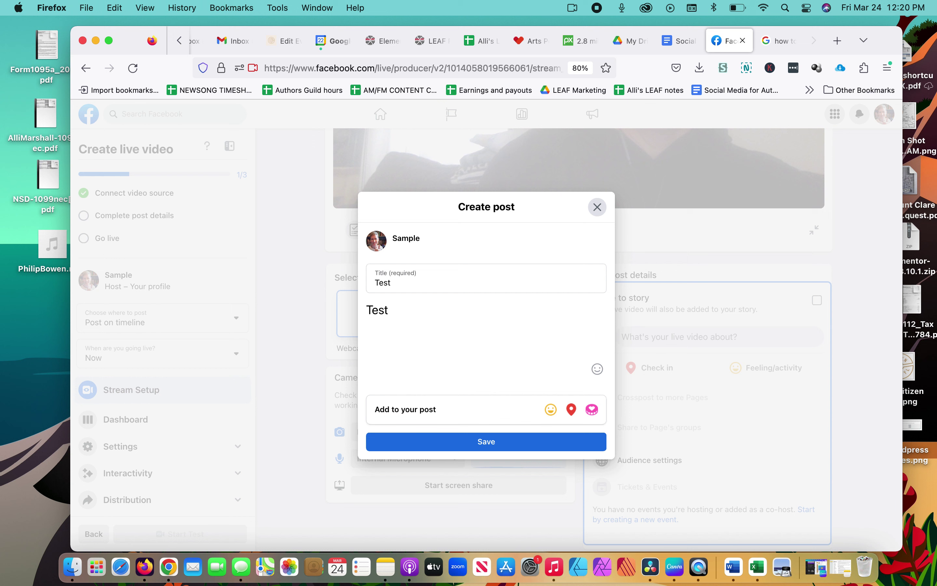
type(" test")
left_click(489, 443)
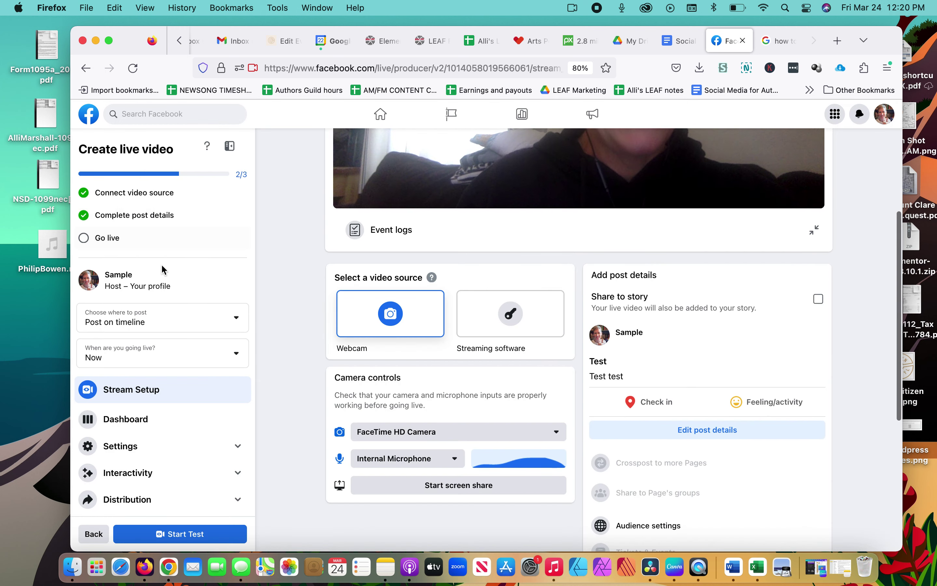
- Run the test broadcast and end it, confirming the end of the live video
scroll(108, 230, "down", 2)
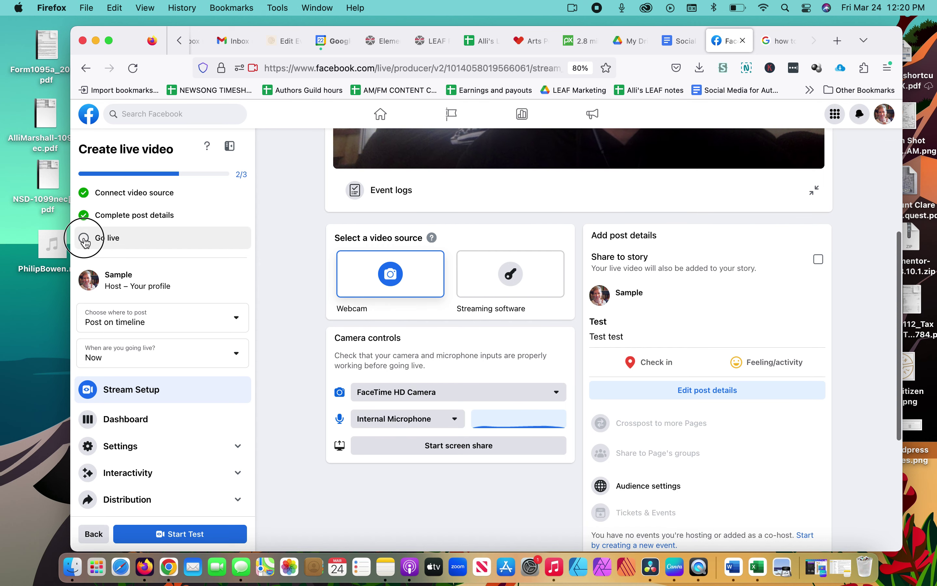
left_click(93, 237)
left_click(198, 537)
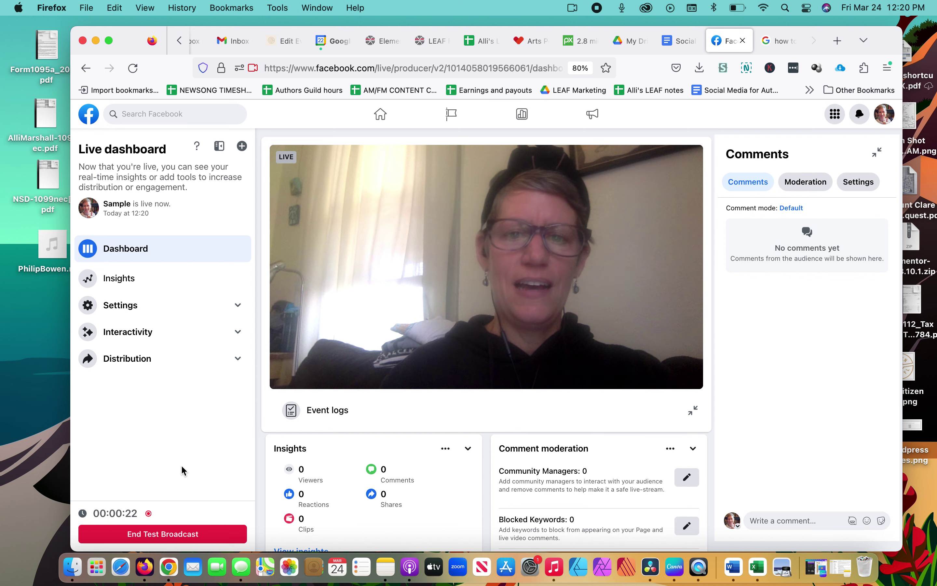
left_click(148, 537)
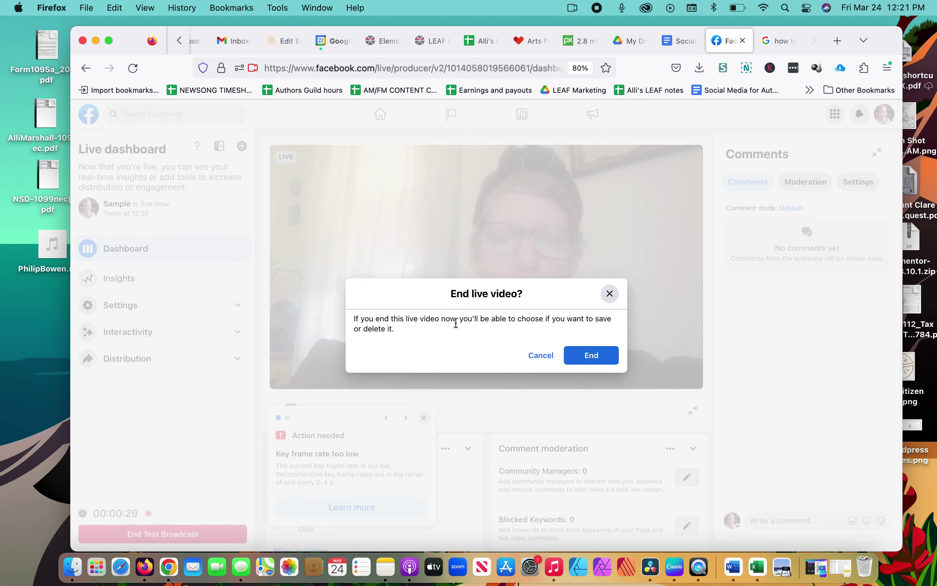
left_click(597, 362)
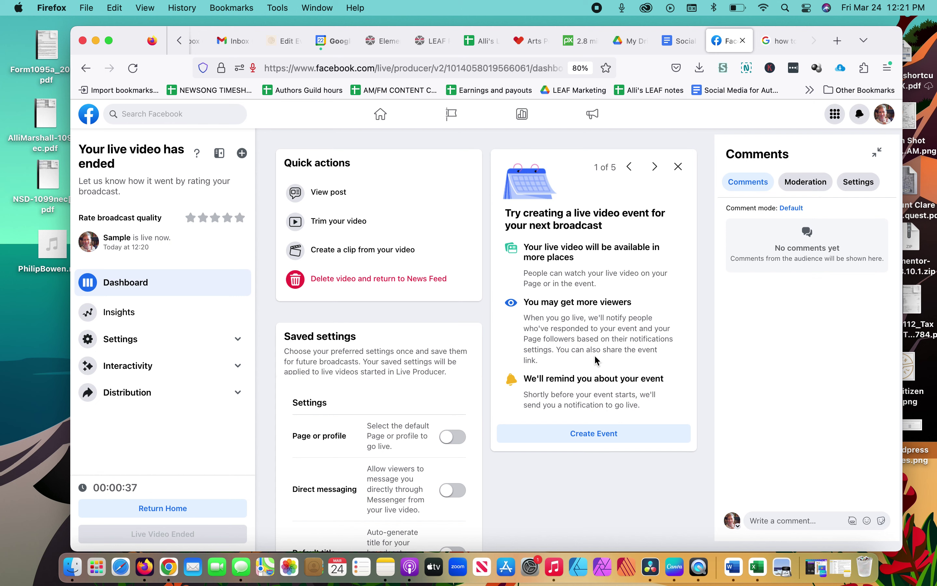
- Review the ended broadcast's dashboard with its quick actions and saved settings, and view the resulting video post
scroll(232, 421, "down", 5)
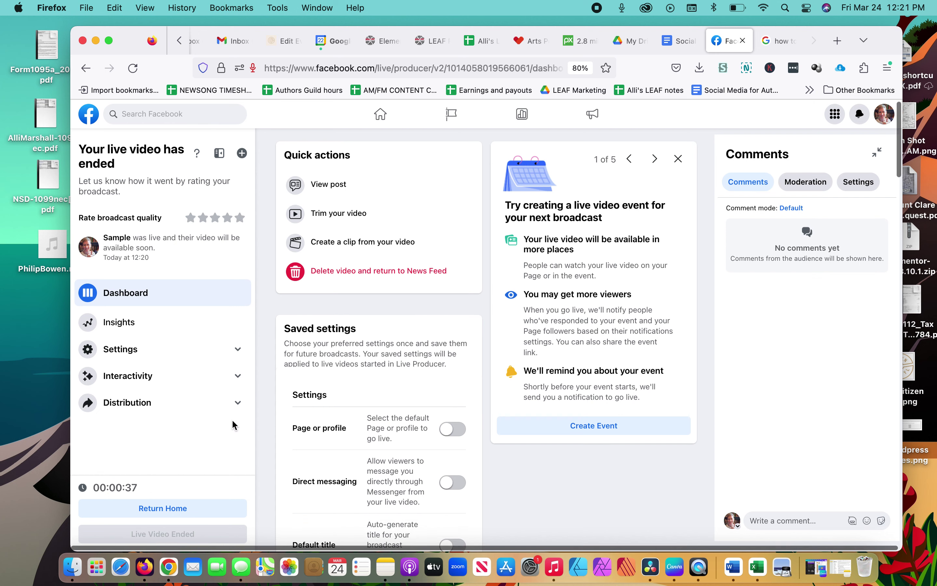
scroll(232, 422, "down", 5)
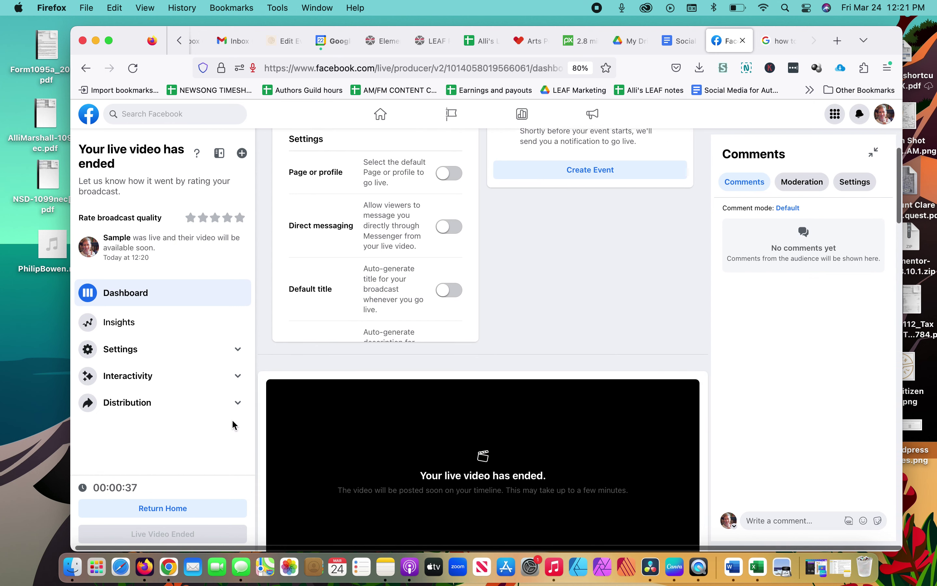
scroll(232, 421, "down", 1)
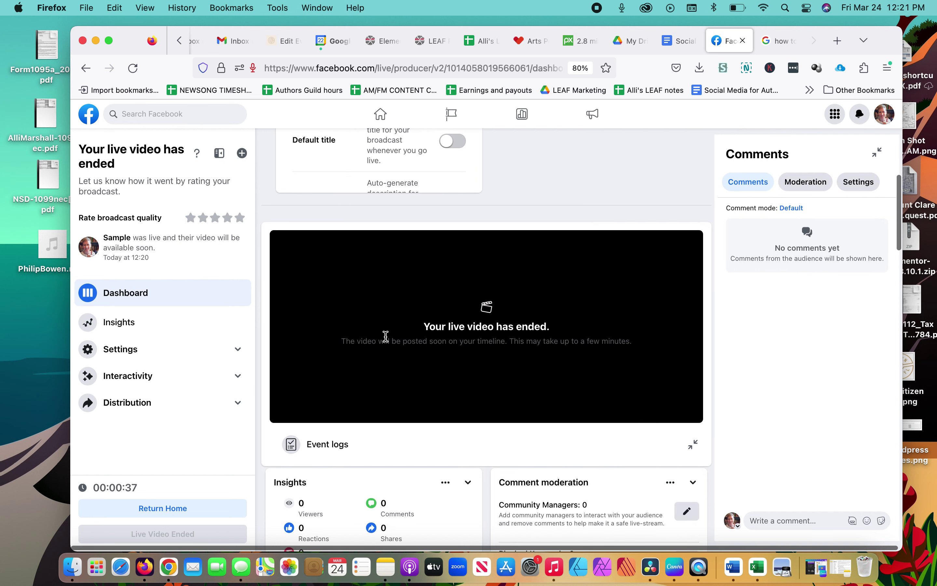
scroll(412, 391, "down", 1)
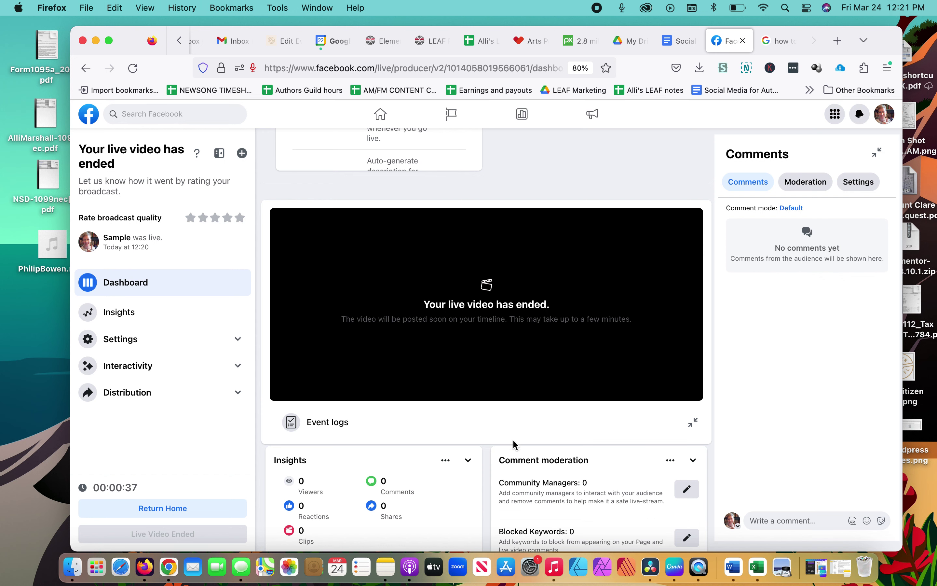
scroll(453, 378, "up", 10)
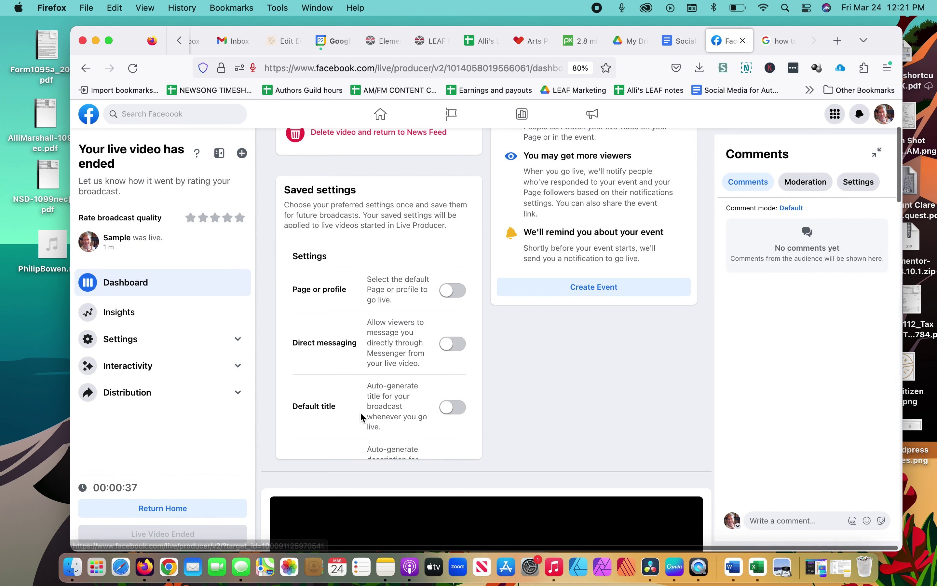
scroll(567, 326, "up", 4)
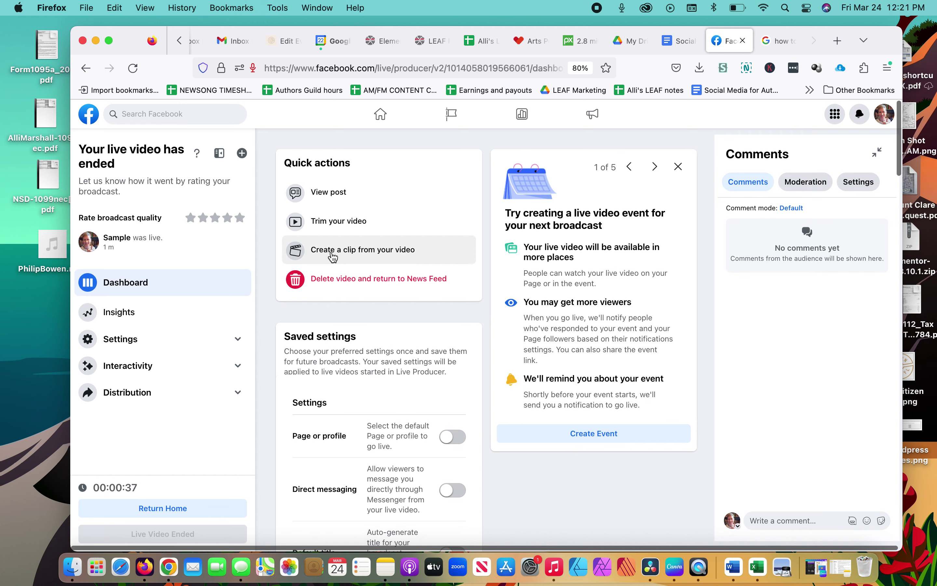
left_click(296, 192)
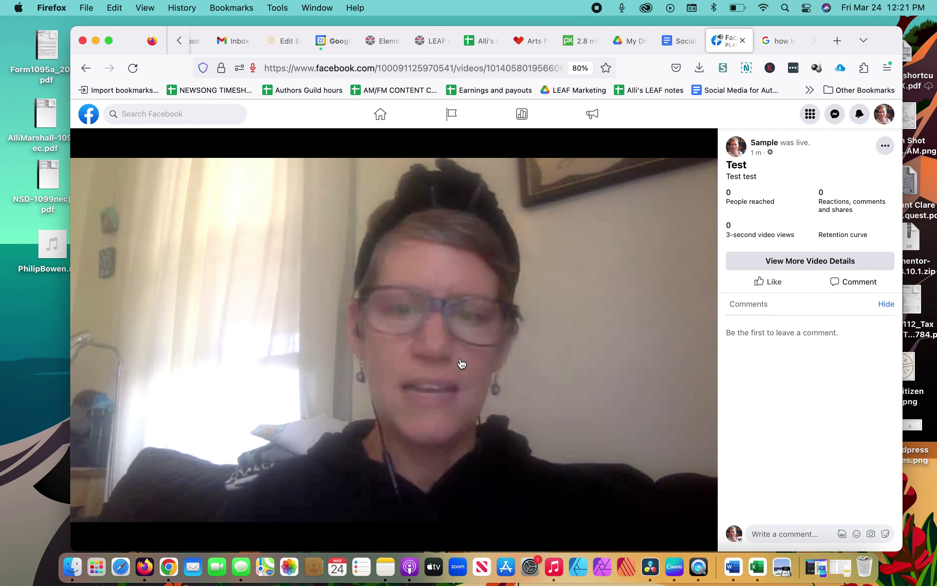
- Pause the test recording, return to the Live Producer home and set up a new Go live broadcast without the test option
mouse_move(463, 356)
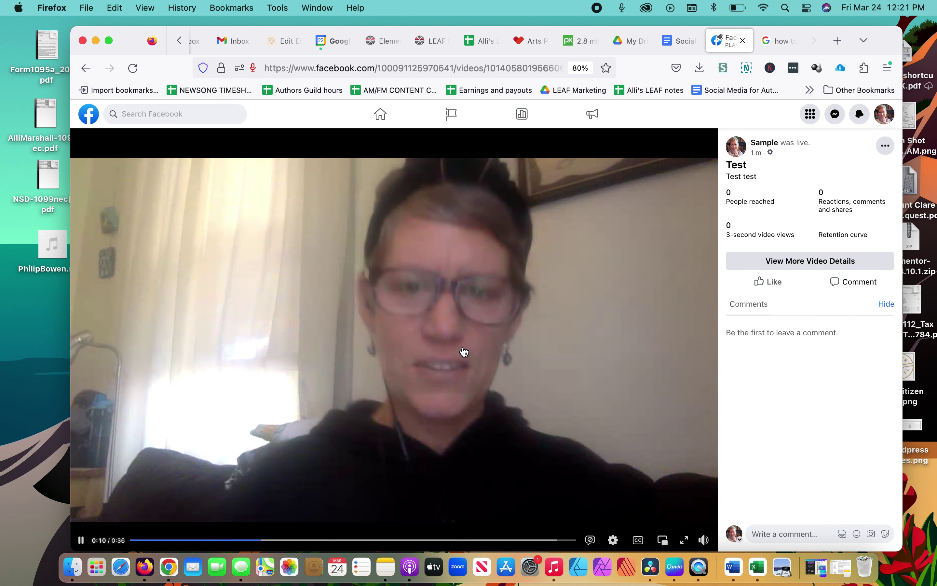
left_click(81, 541)
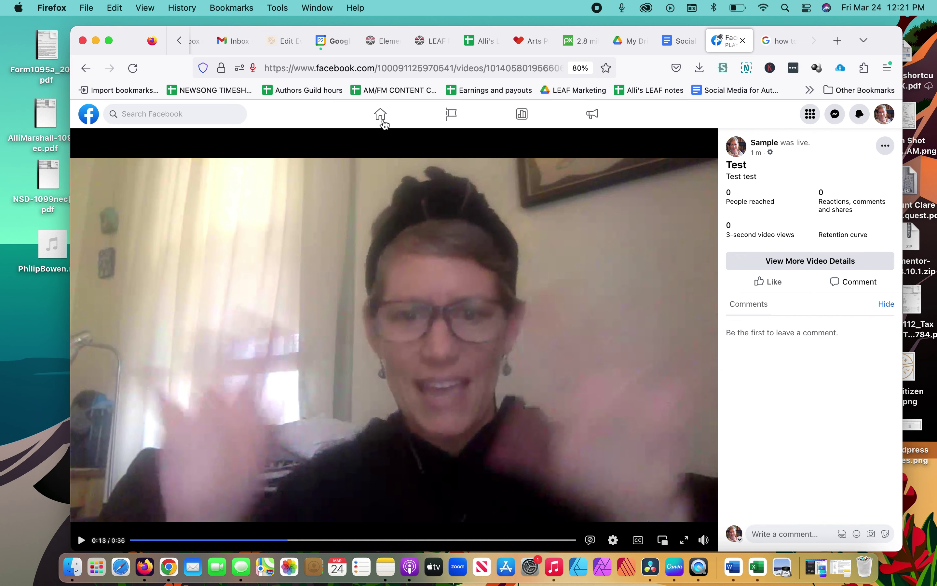
left_click(86, 69)
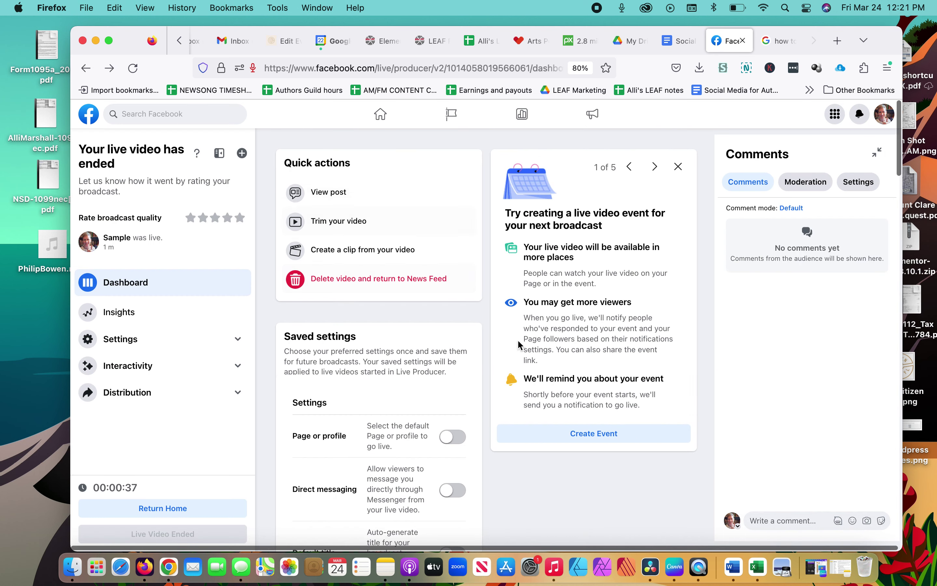
left_click(167, 509)
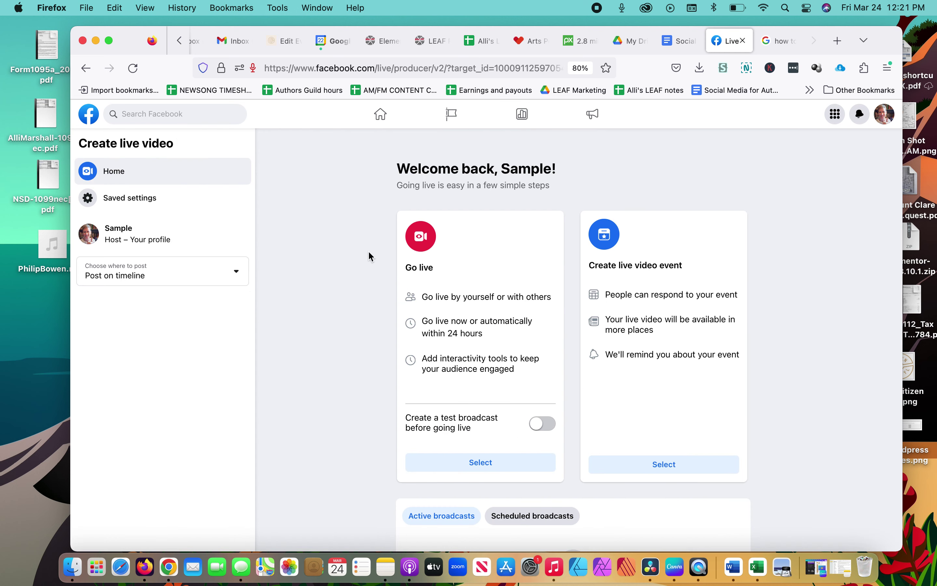
left_click(477, 463)
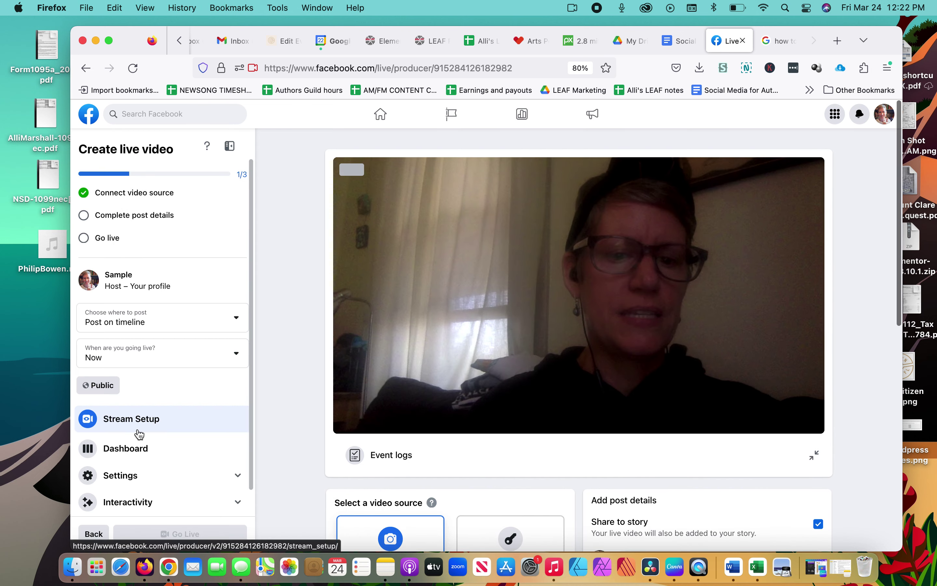
- Complete the new live video's post details with the title "Live test" and the description "Live!!", and save them
scroll(299, 428, "down", 3)
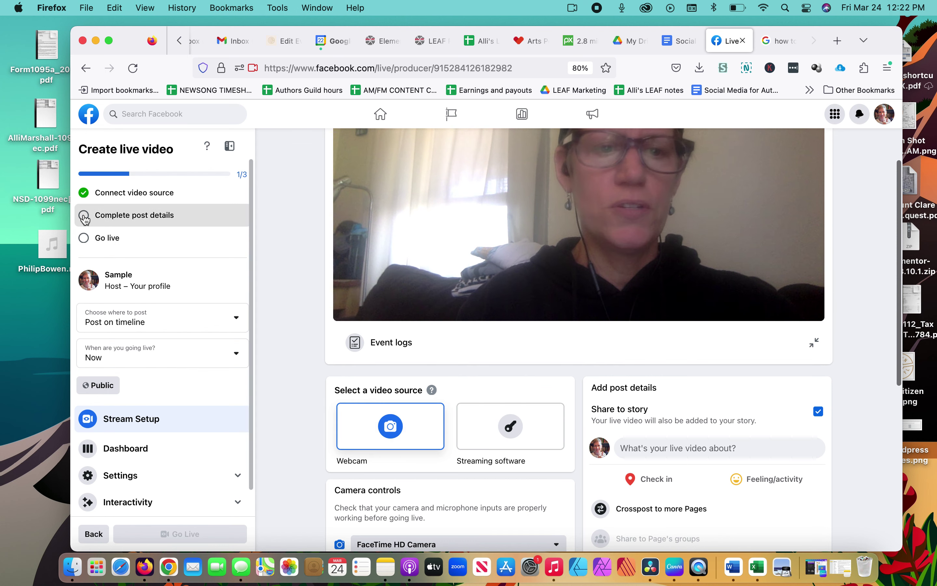
left_click(101, 215)
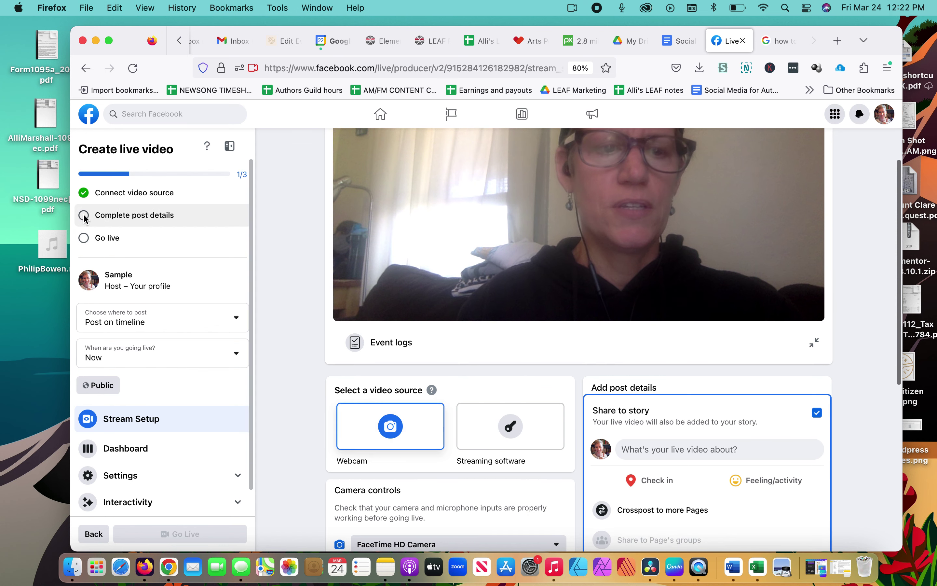
left_click(663, 454)
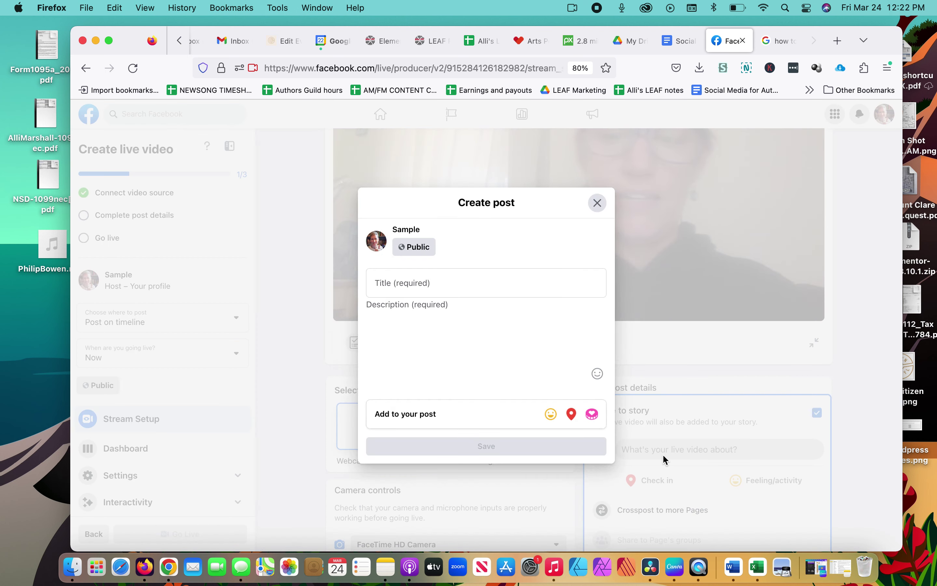
left_click(410, 281)
type("Live test")
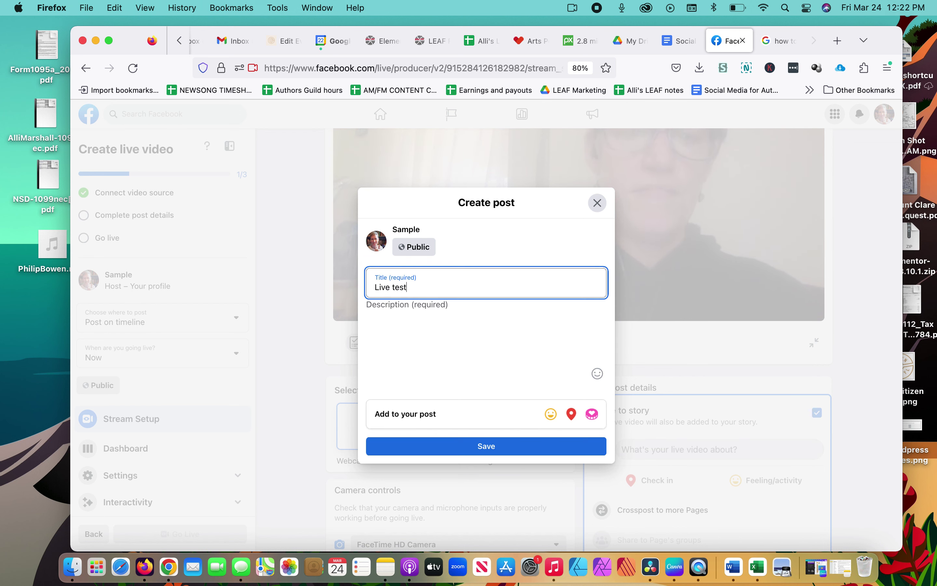
left_click(367, 314)
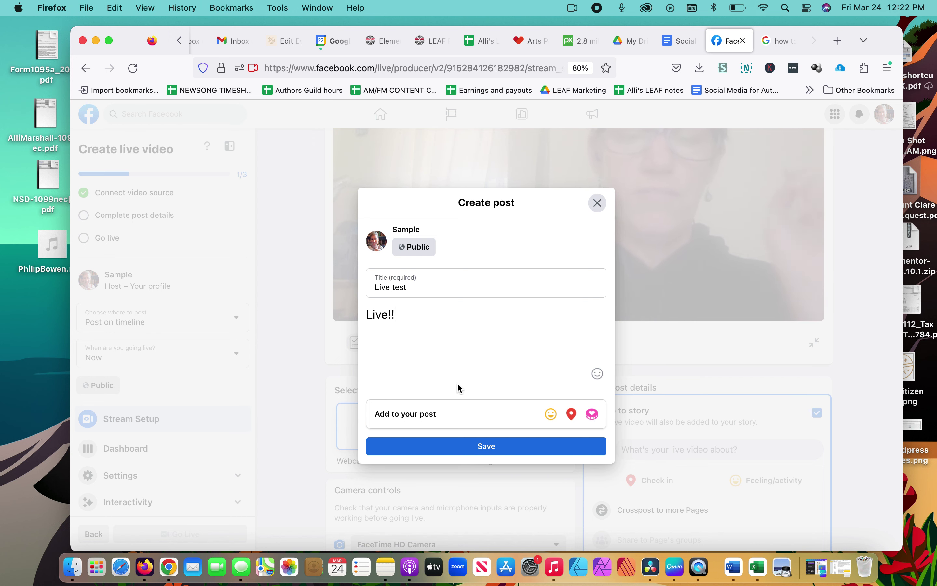
left_click(488, 447)
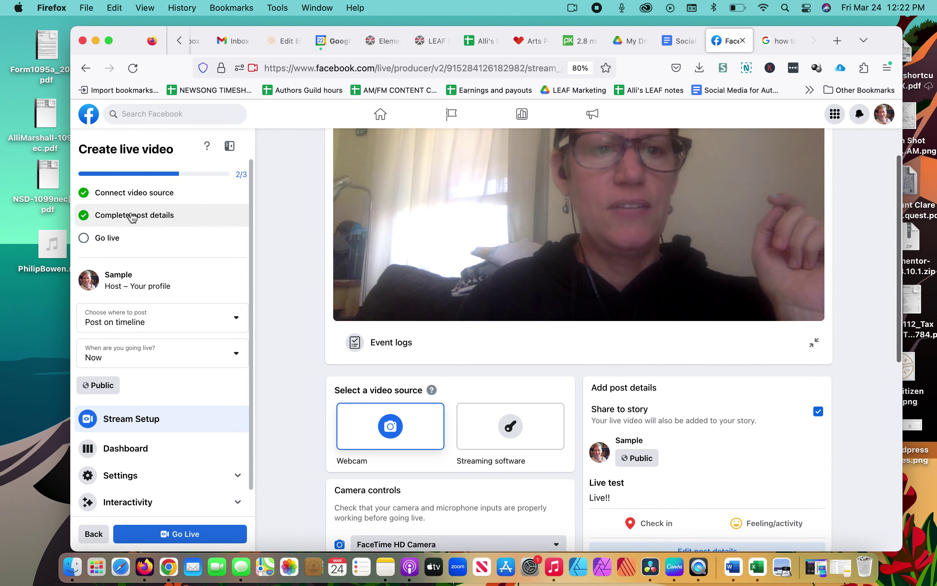
- Go live publicly with the webcam broadcast, and end the live video with confirmation
left_click(87, 243)
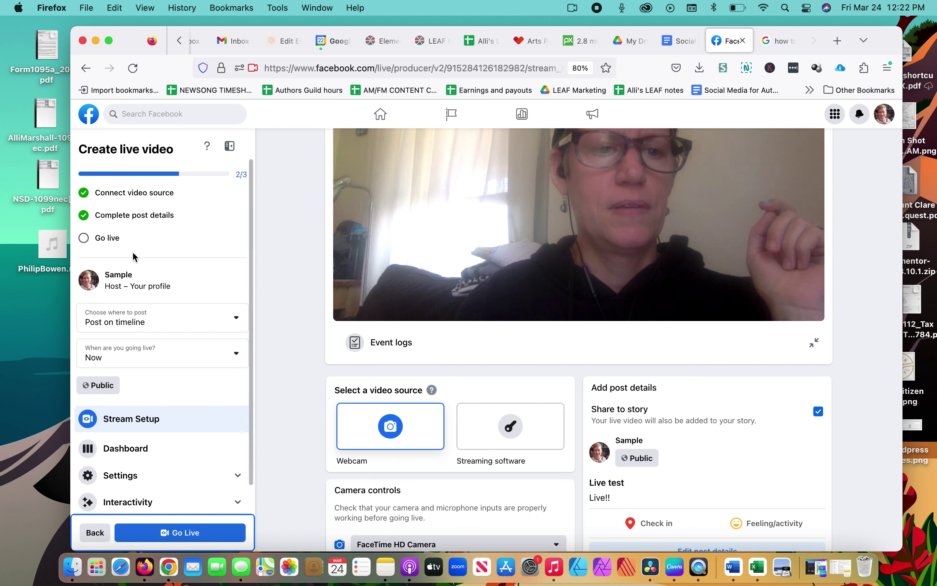
scroll(191, 400, "down", 2)
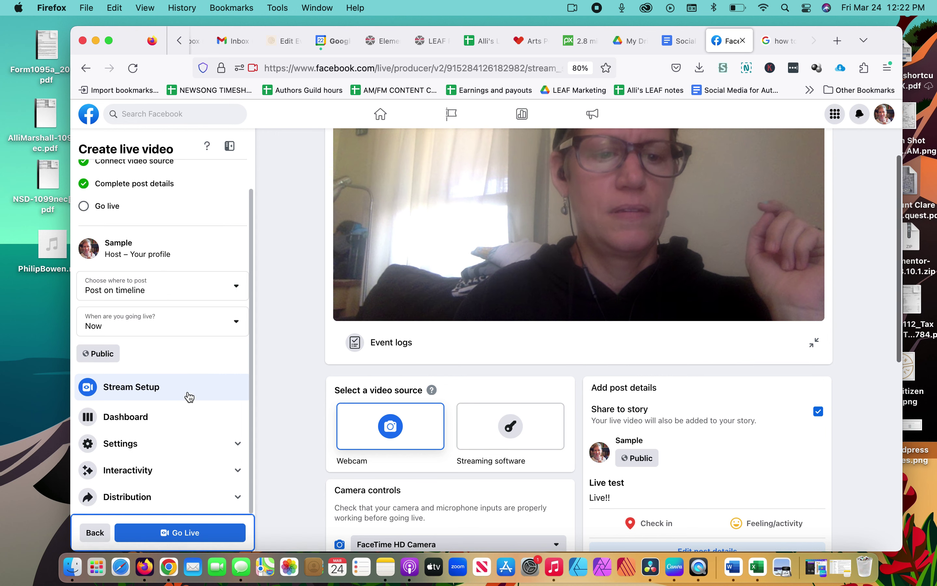
left_click(182, 533)
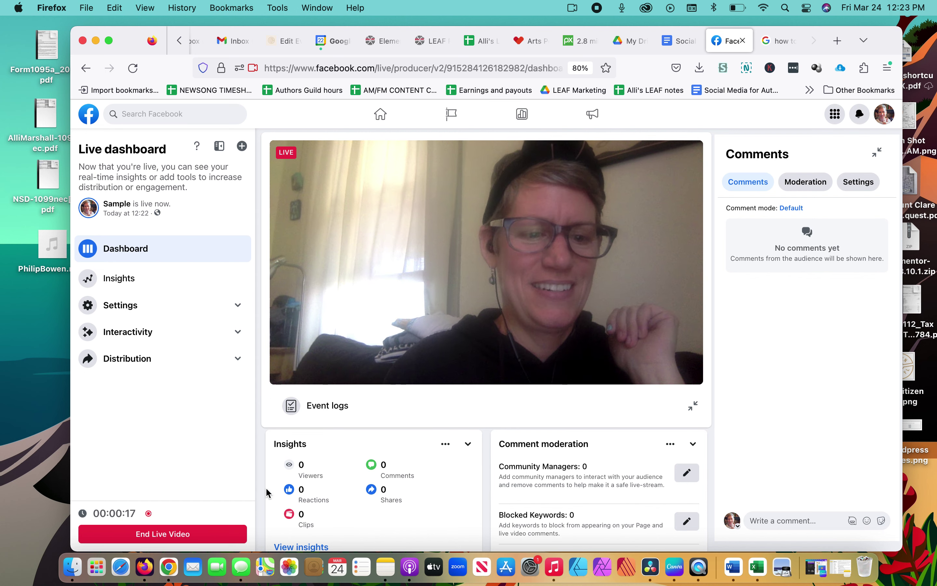
left_click(153, 534)
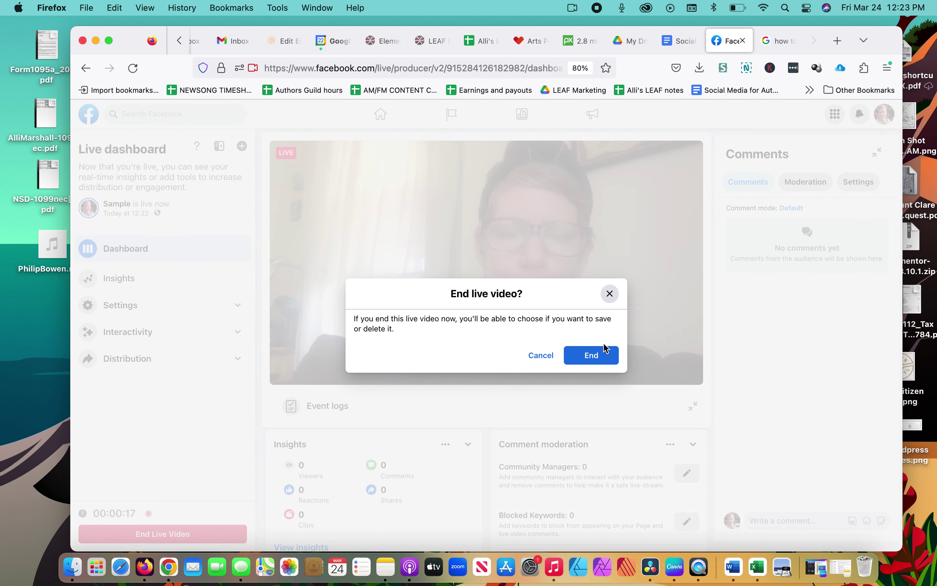
left_click(589, 357)
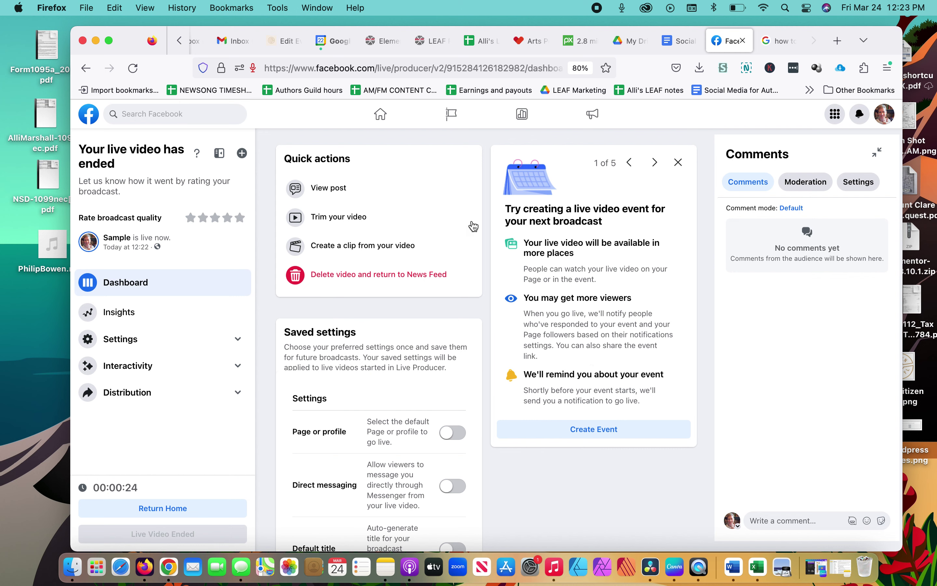
- View the ended broadcast's video post, pause its playback, and return to the dashboard to look over its options
left_click(324, 189)
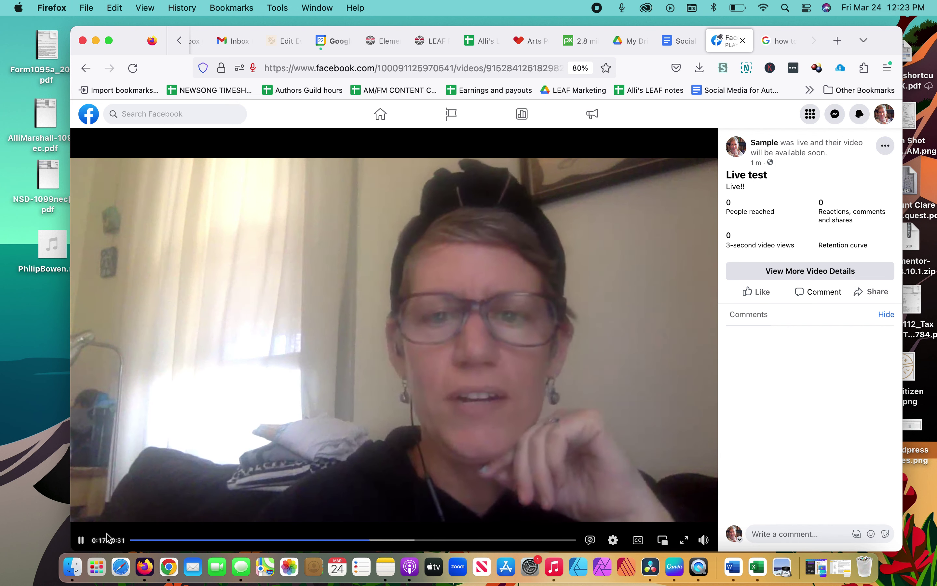
left_click(81, 540)
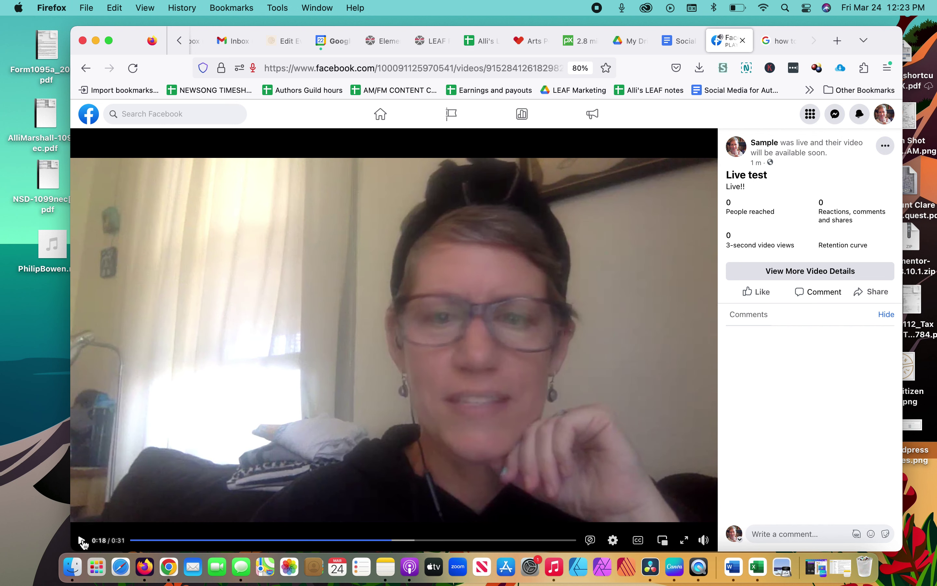
left_click(83, 67)
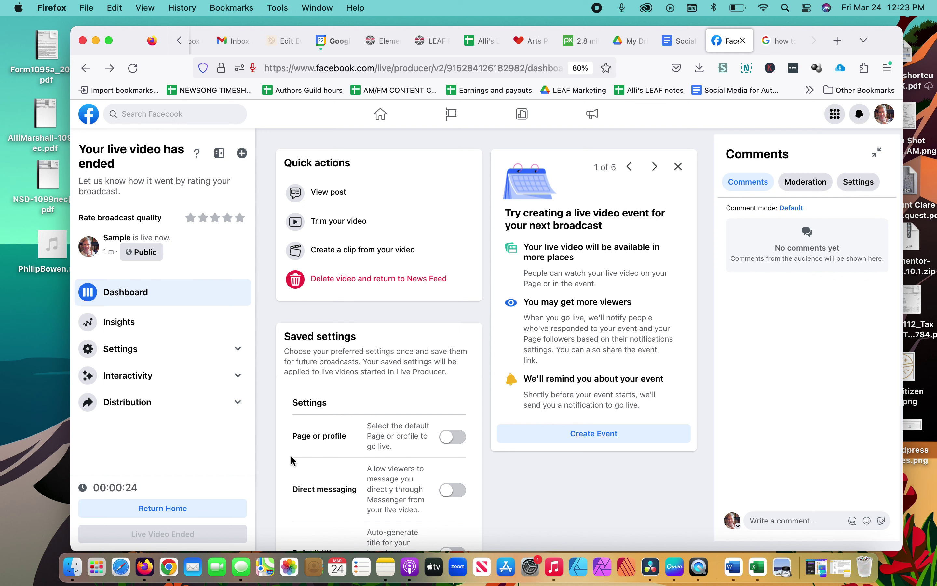
scroll(232, 415, "down", 4)
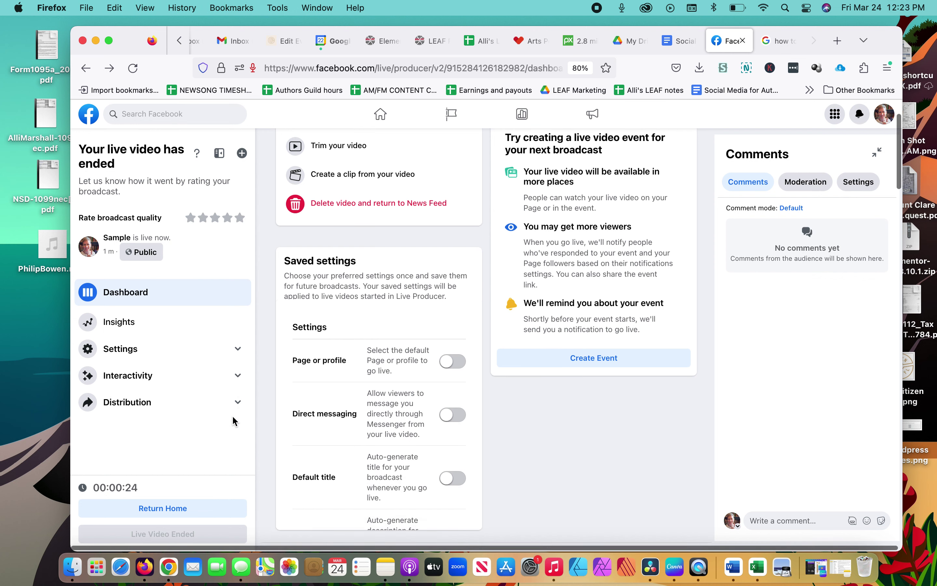
scroll(233, 420, "up", 4)
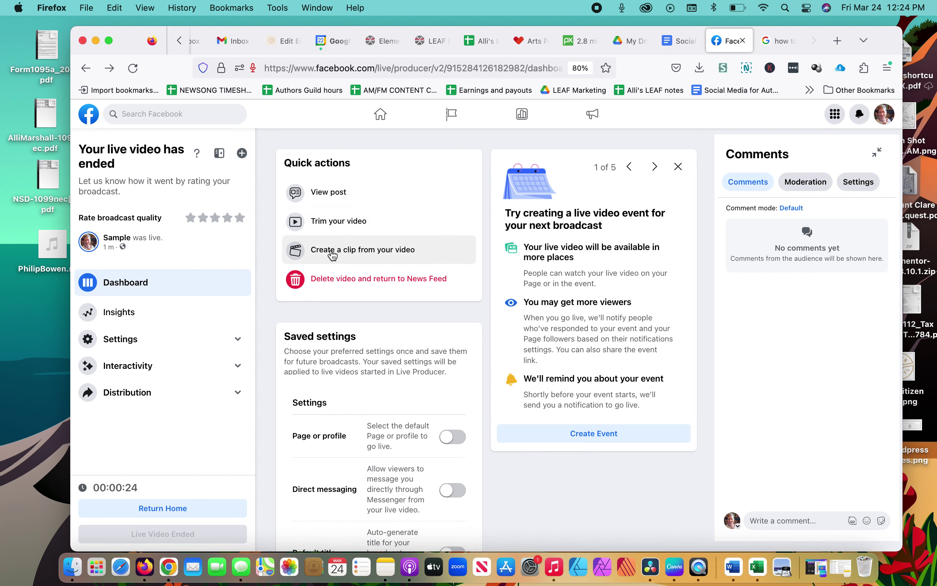
- Start a clip from the ended live video, unmute its preview and narrow the range to about 0:10.8–0:22.6
left_click(332, 253)
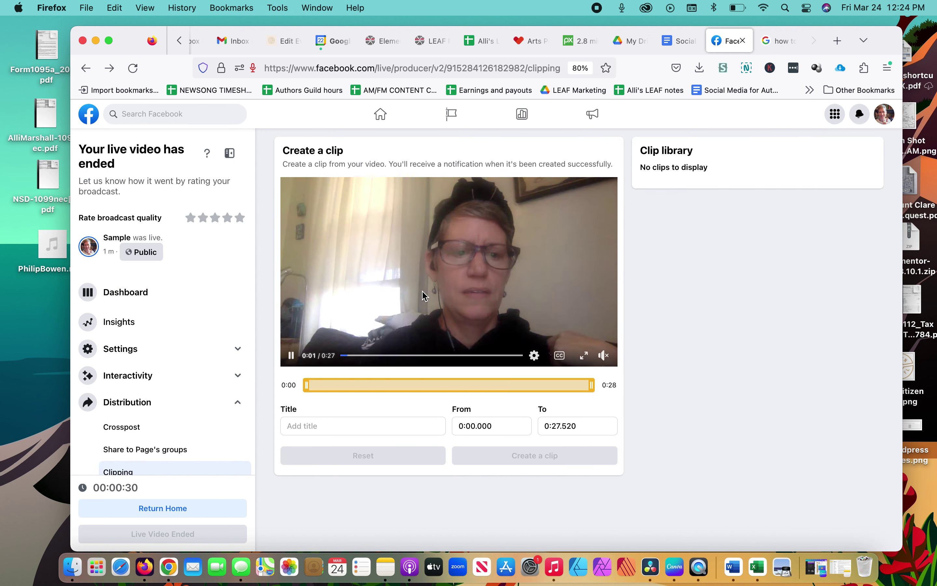
left_click_drag(307, 387, 372, 386)
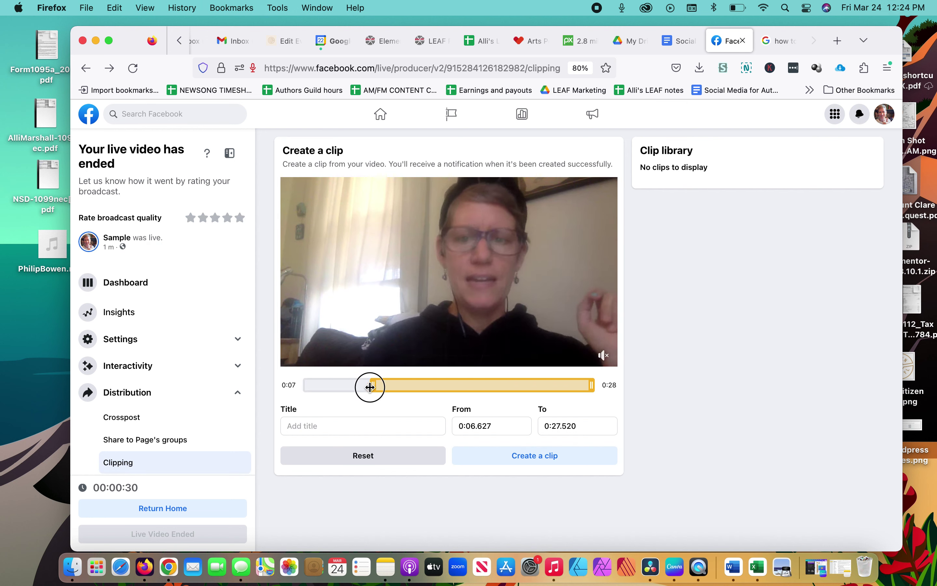
left_click_drag(370, 387, 368, 387)
left_click(603, 357)
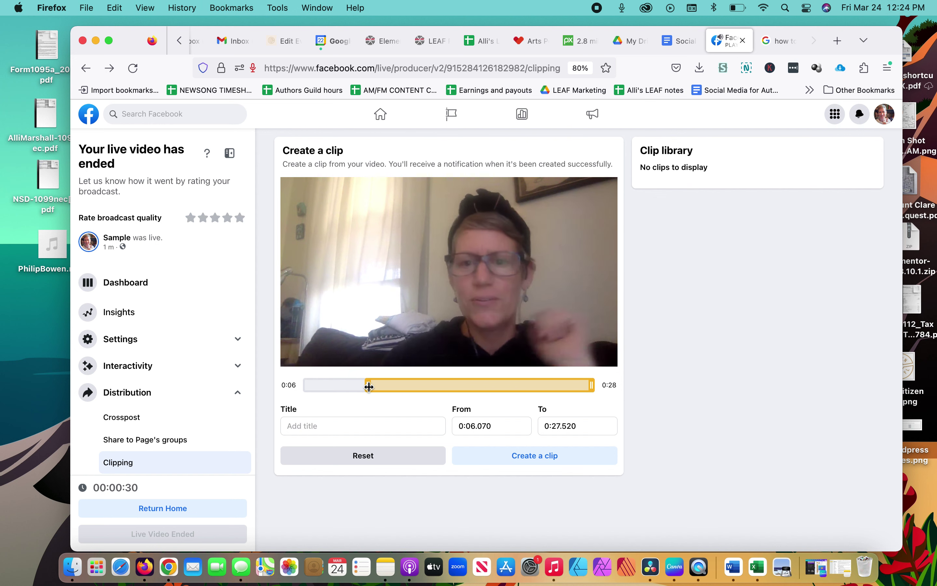
left_click_drag(369, 387, 418, 386)
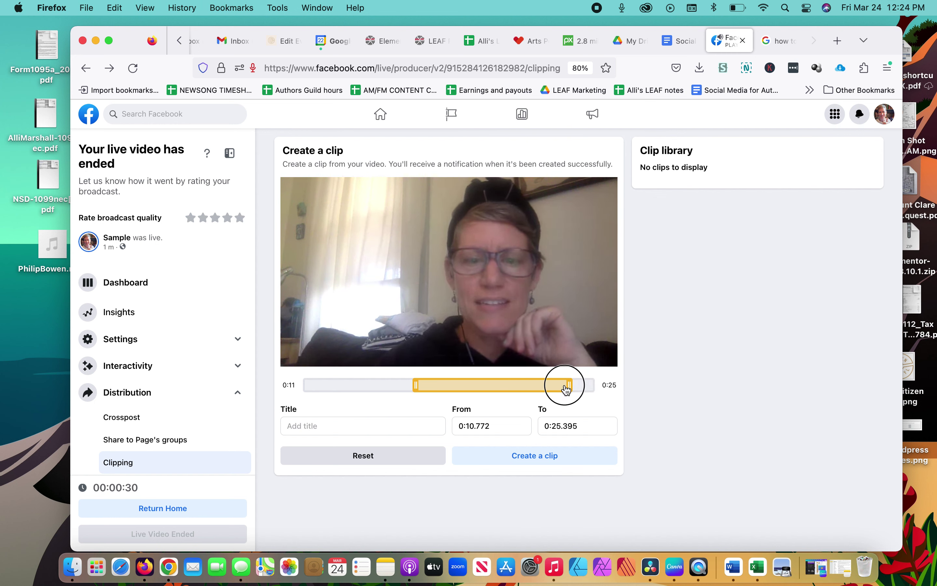
left_click_drag(566, 390, 549, 385)
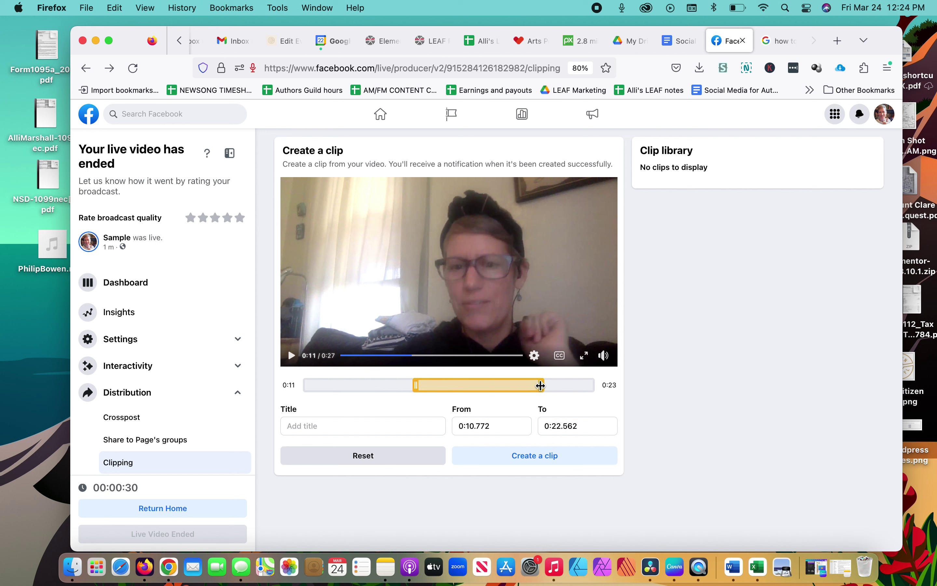
- Fine-tune the clip range to about 0:11.3–0:22.4 and create the clip without a custom title
left_click(418, 383)
left_click_drag(418, 382, 424, 383)
left_click(542, 385)
left_click_drag(542, 385, 540, 385)
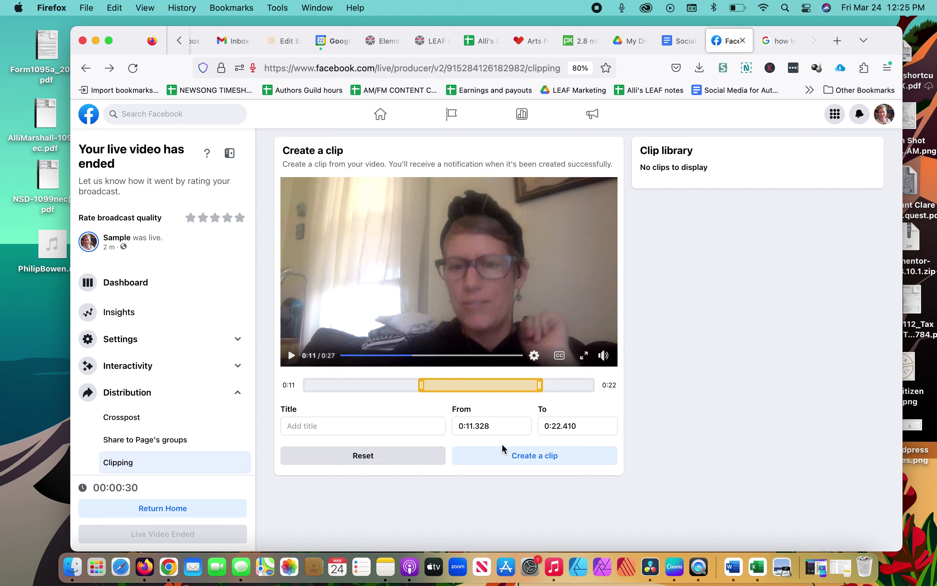
left_click(494, 456)
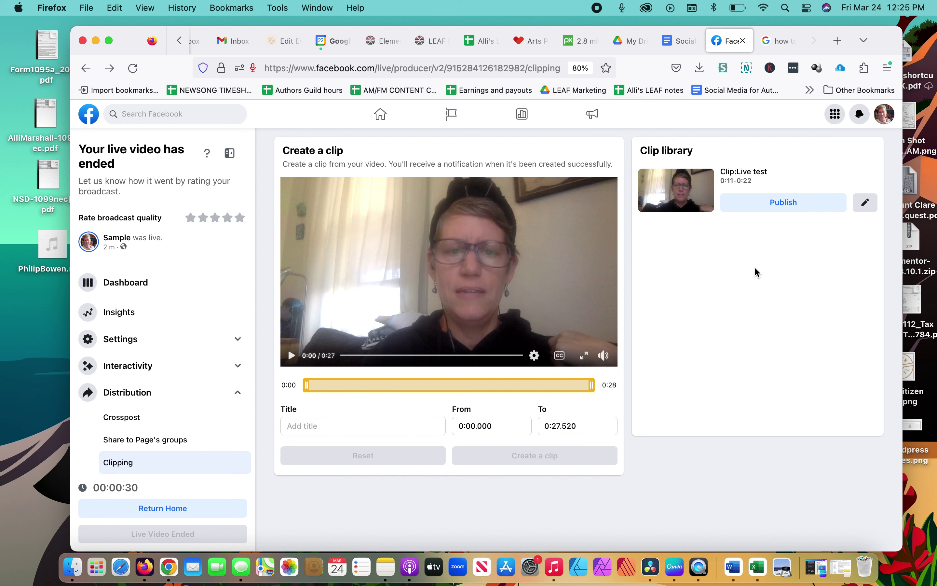
- Publish the new clip from the clip library and share it publicly to the Page's story
left_click(770, 204)
left_click(775, 209)
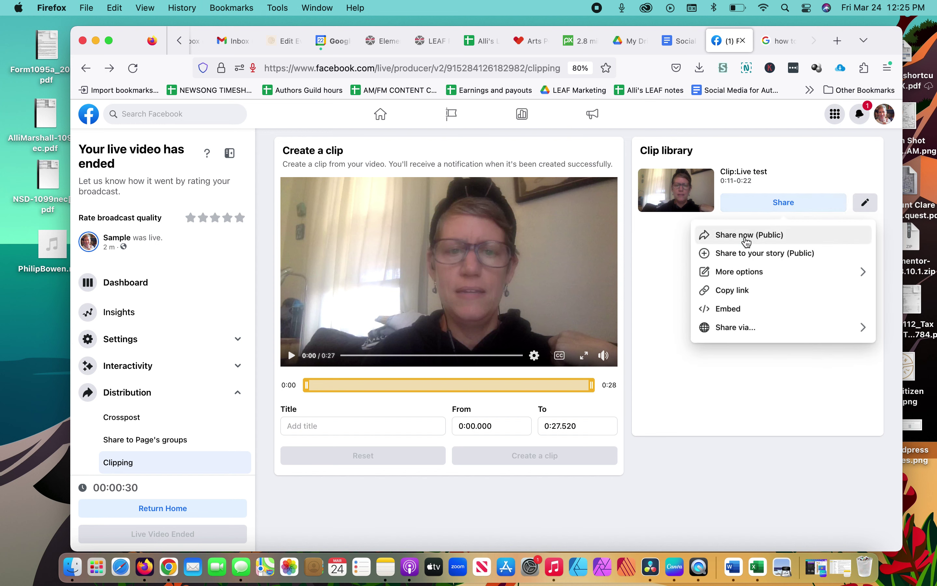
left_click(743, 254)
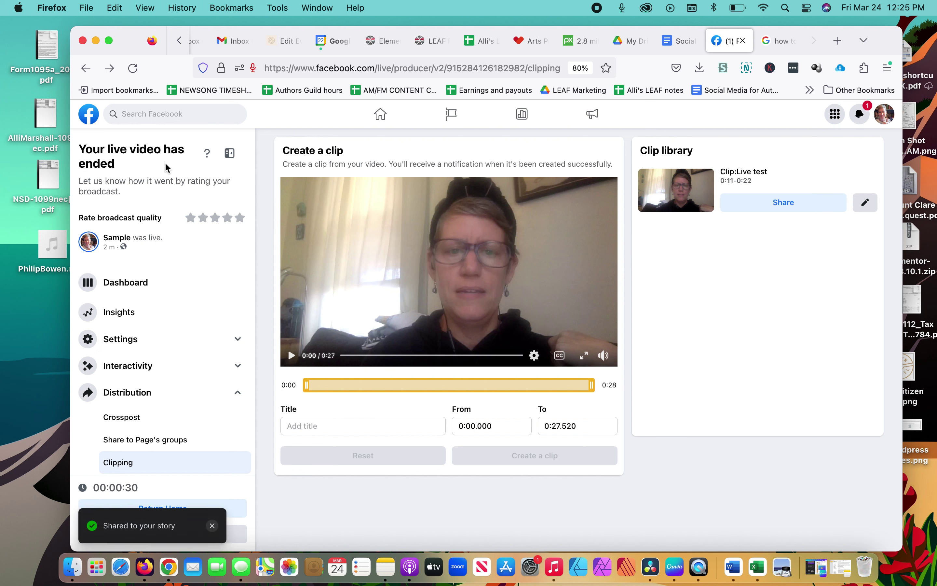
left_click(888, 117)
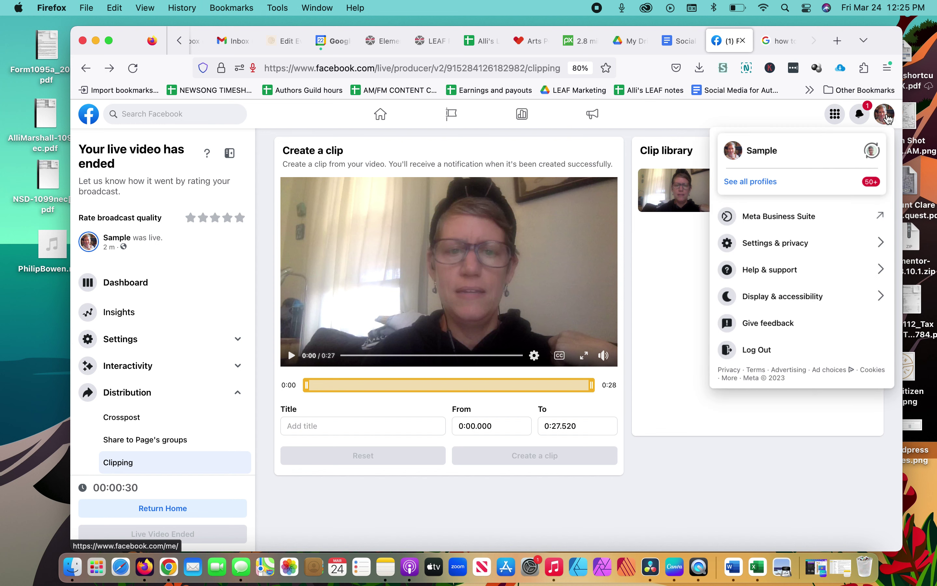
left_click(753, 149)
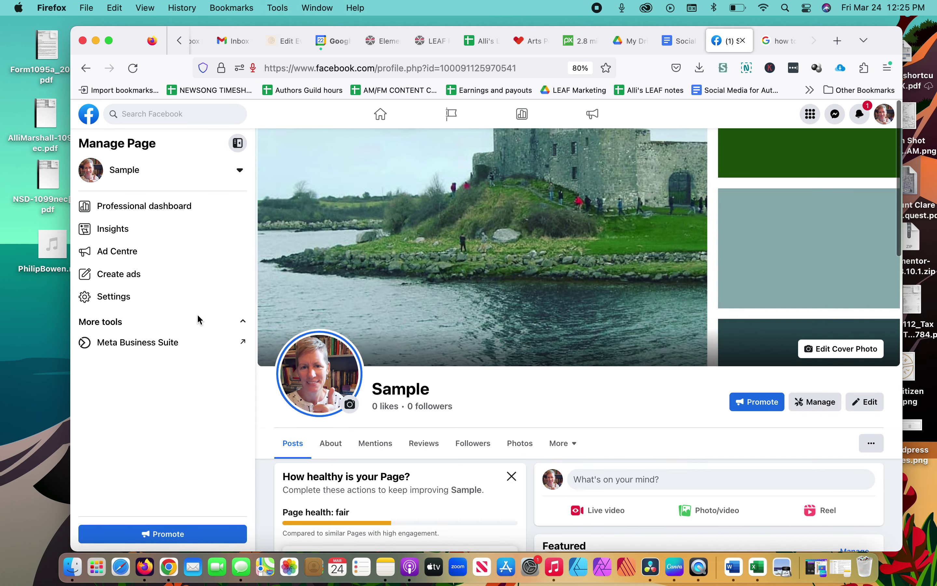
scroll(198, 320, "down", 2)
scroll(198, 319, "down", 10)
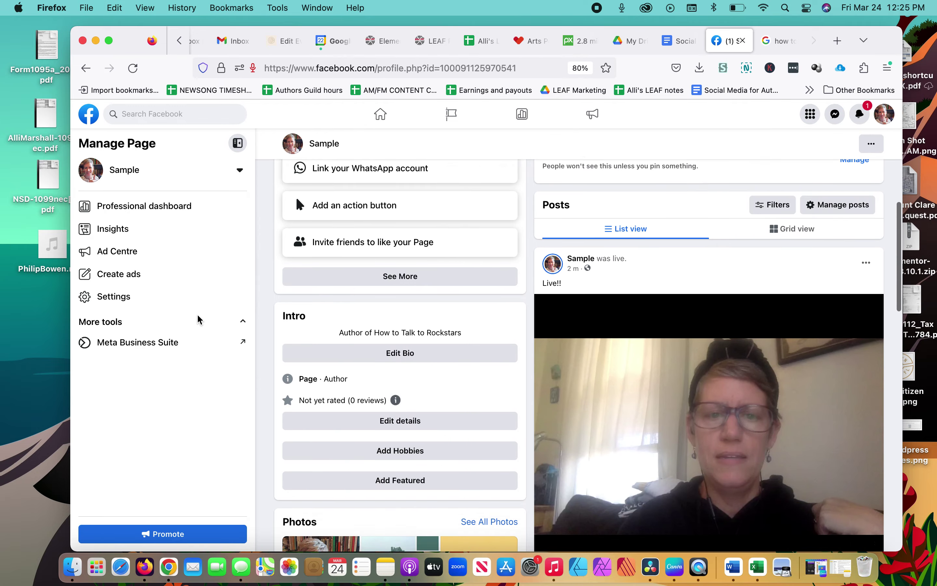
scroll(198, 319, "down", 2)
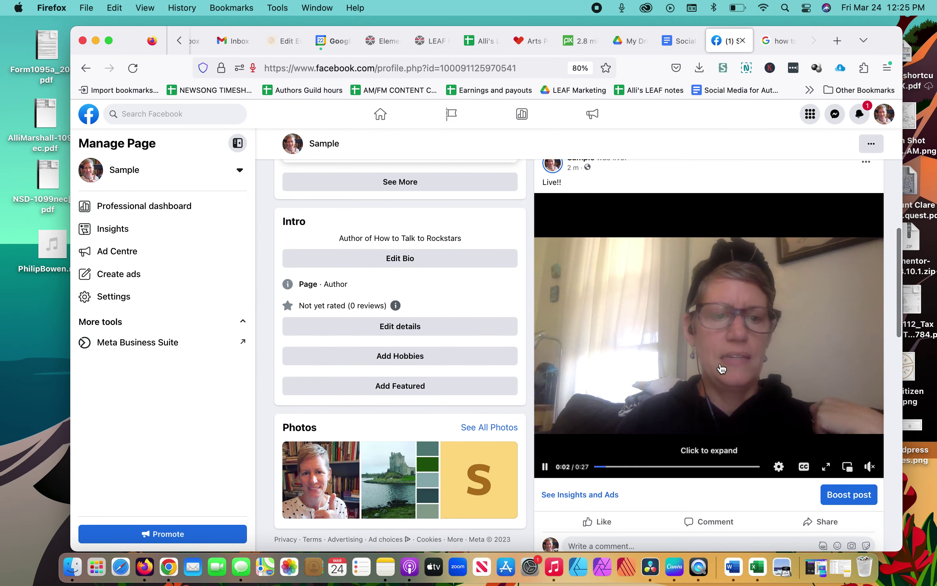
scroll(722, 368, "down", 10)
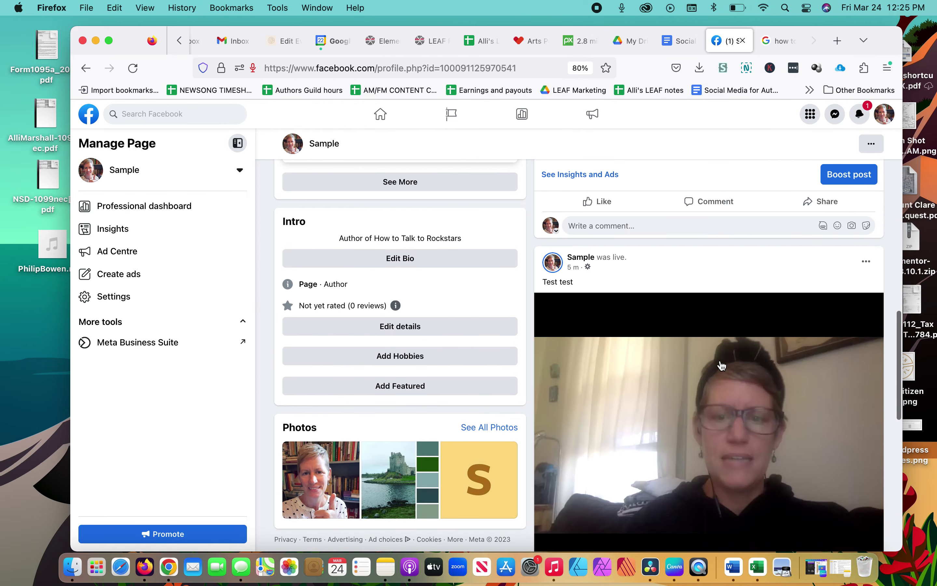
scroll(722, 366, "down", 2)
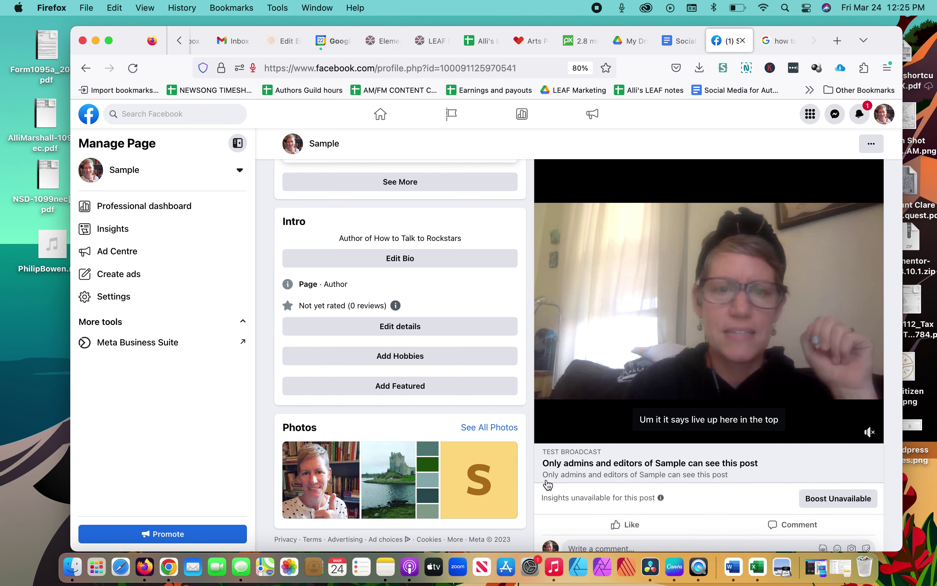
scroll(723, 461, "up", 10)
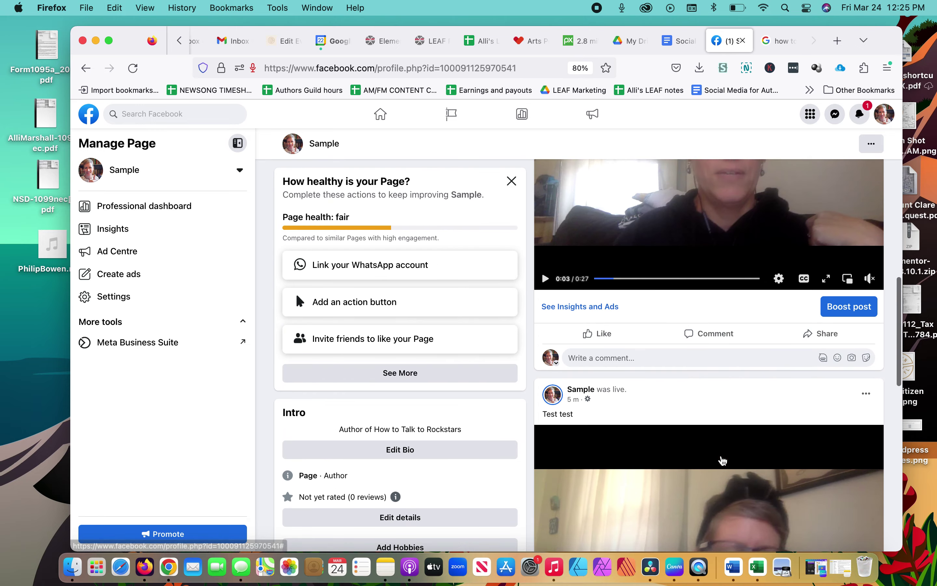
scroll(723, 460, "up", 5)
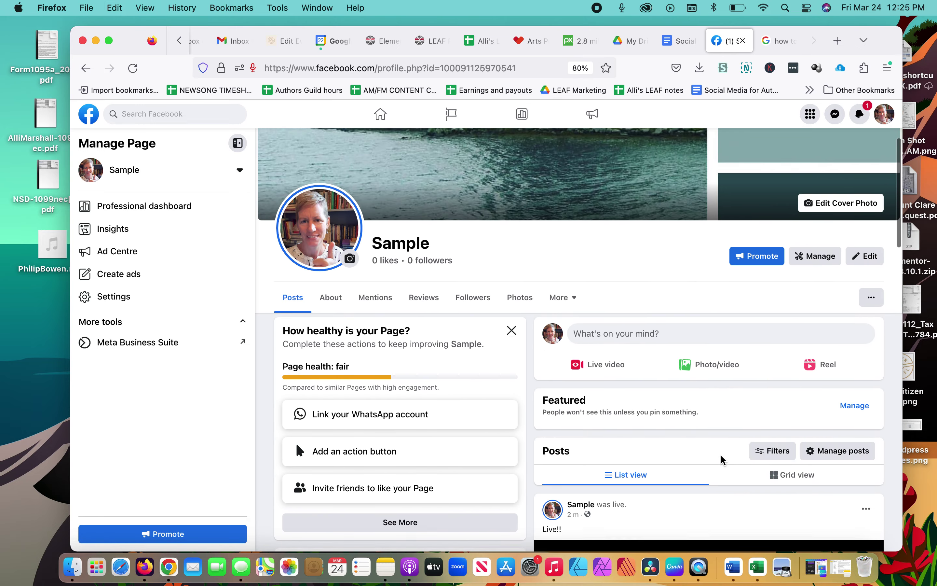
scroll(723, 460, "up", 2)
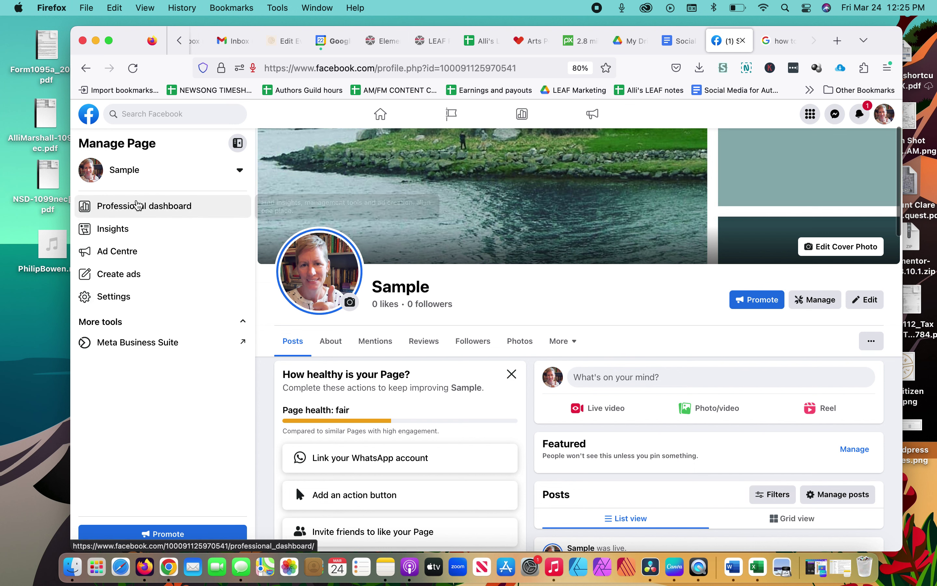
- Open the Sample Page's story from the home feed and play the recorded live video with sound
left_click(381, 114)
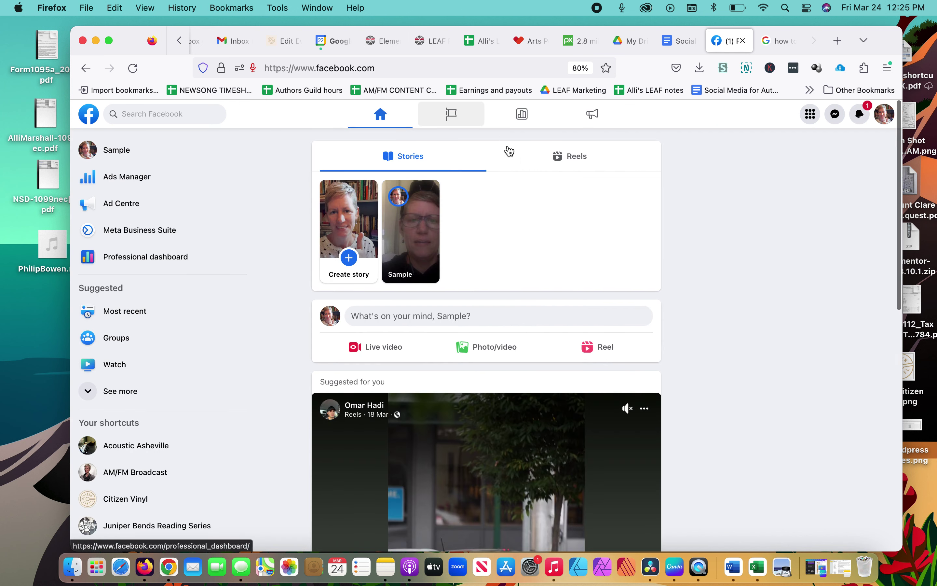
left_click(422, 240)
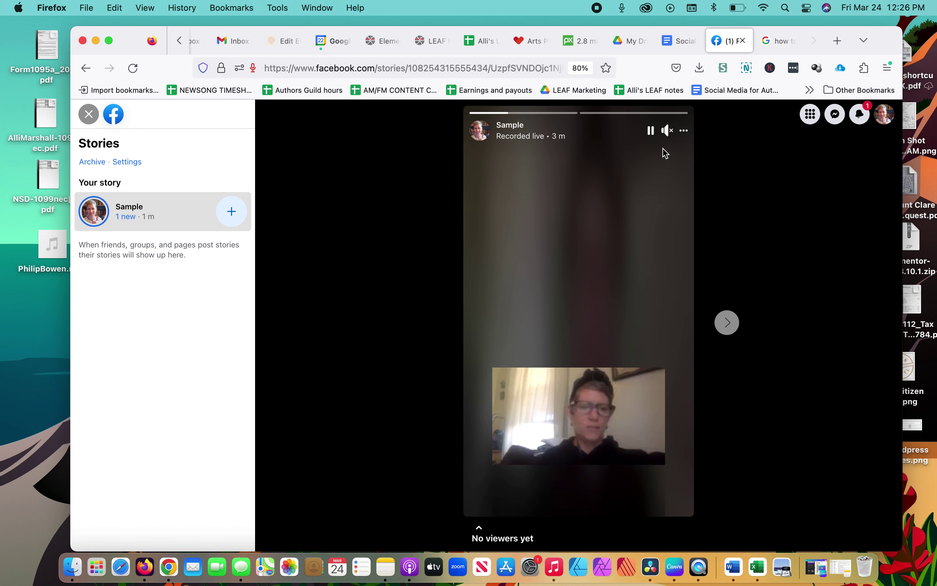
left_click(668, 131)
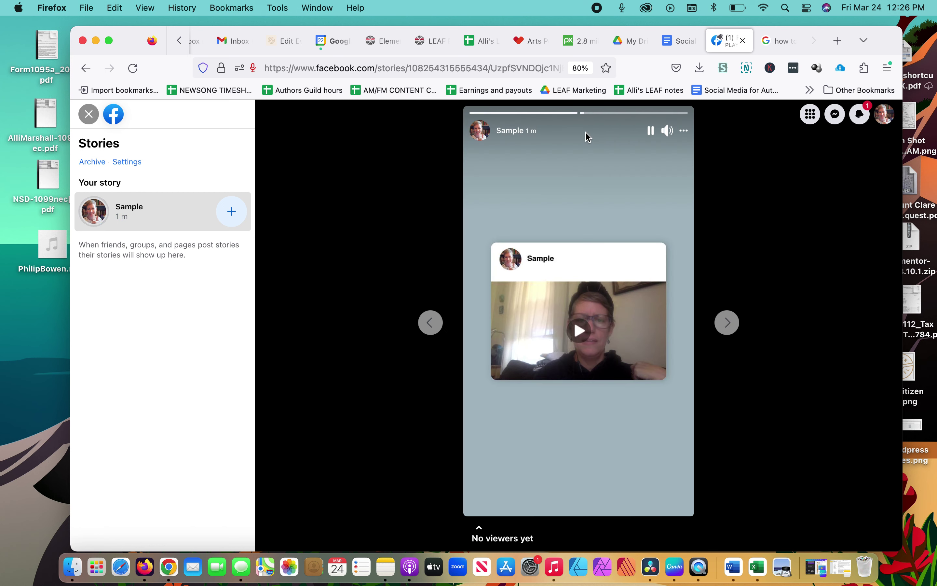
- Watch the shared clip from the story in Facebook Watch with sound, and close it to return to the story
left_click(579, 327)
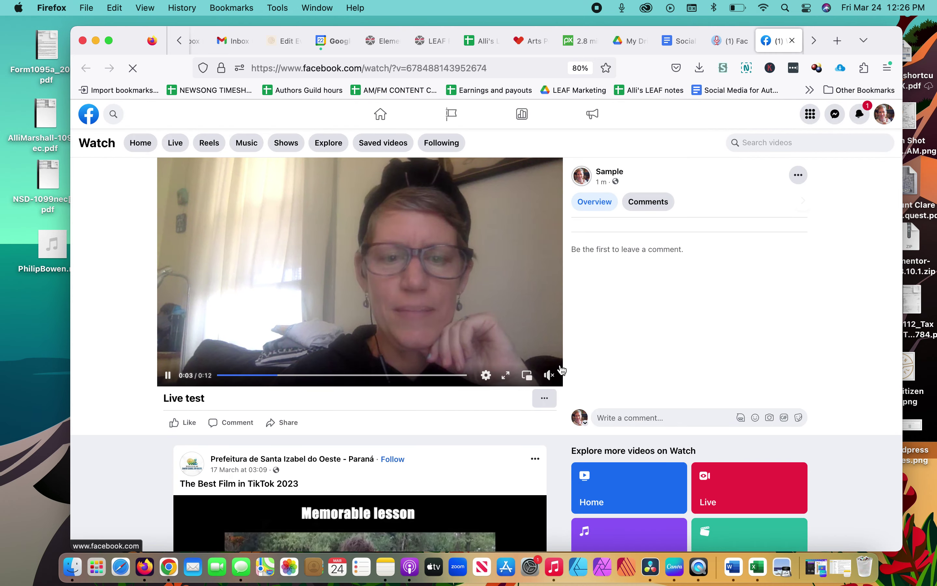
left_click(549, 375)
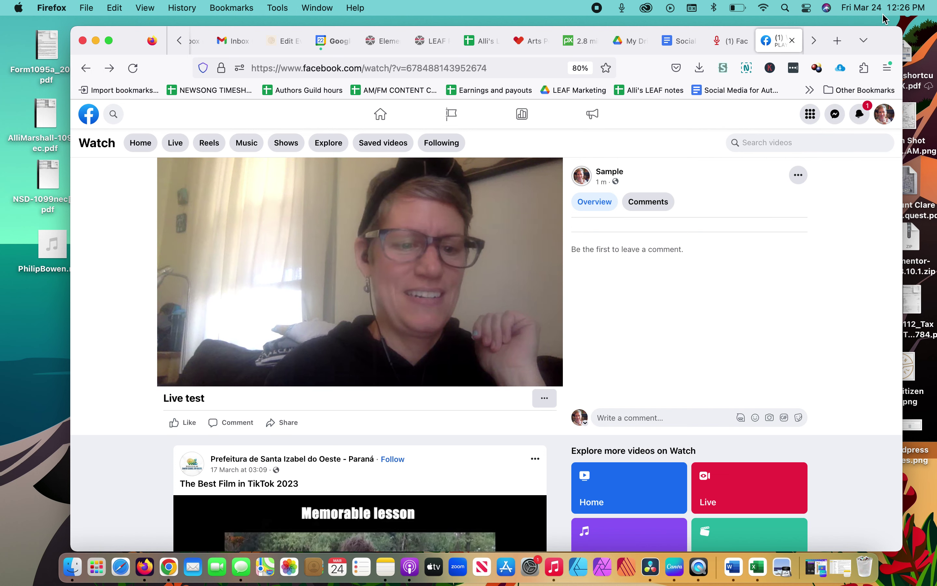
left_click(793, 40)
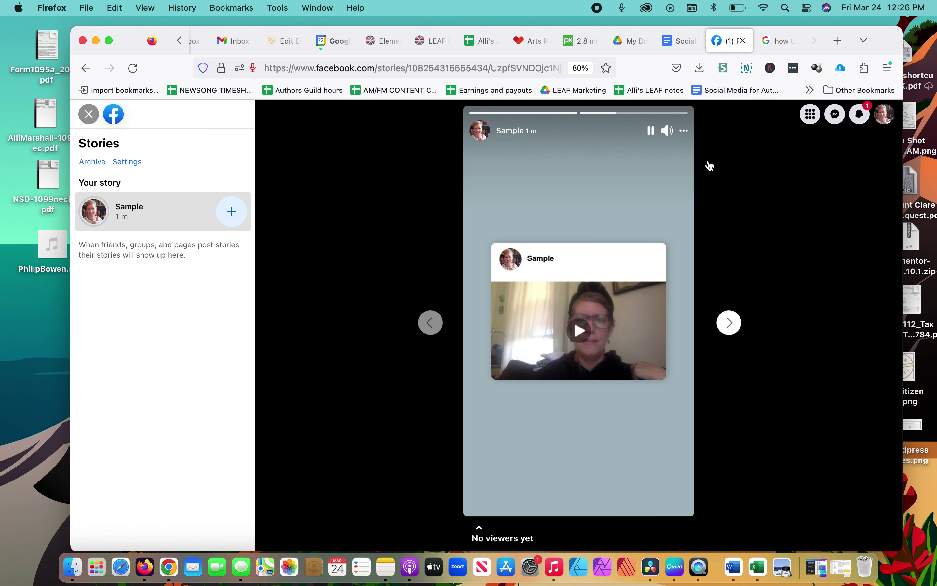